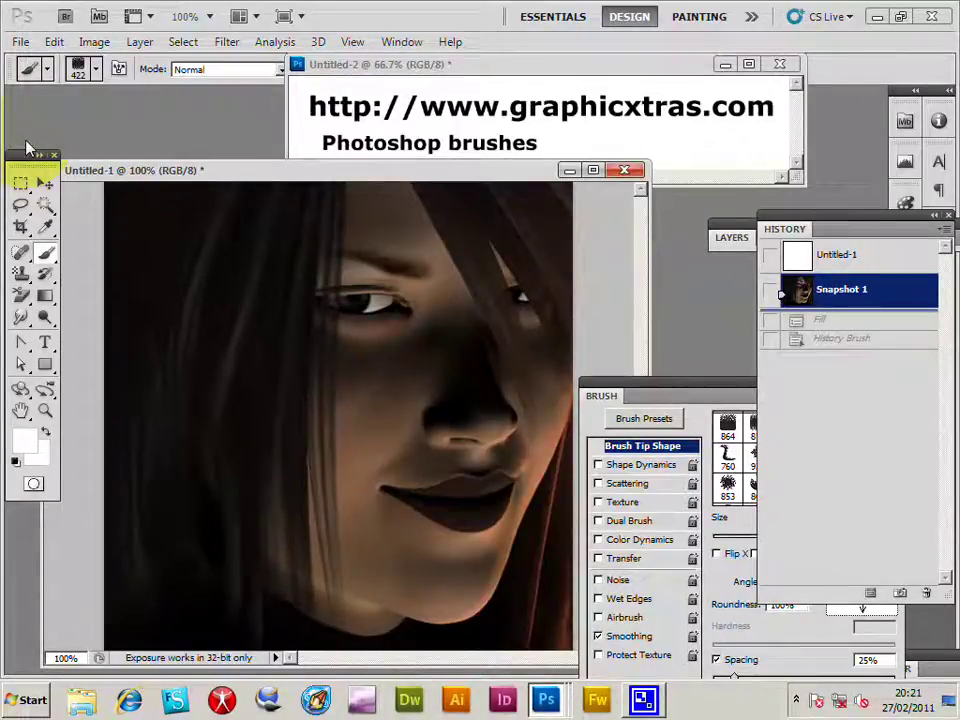
Step: Reduce the splatter brush size to 129 px in the Brush Preset picker
{"action": "left_click", "coordinate": [80, 67]}
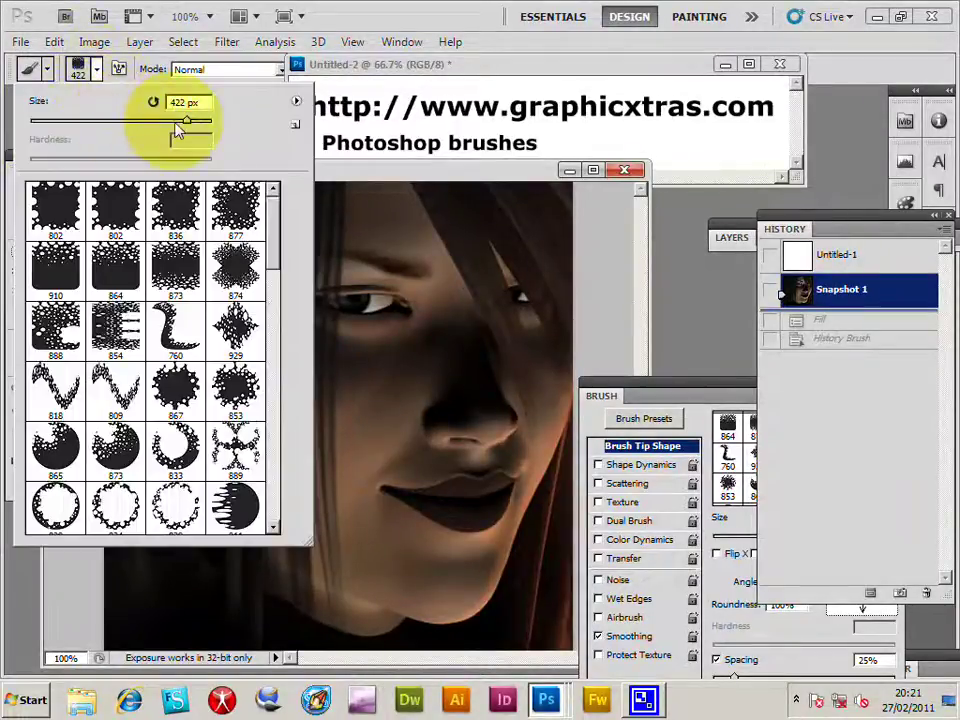
{"action": "left_click_drag", "start_coordinate": [185, 118], "coordinate": [135, 123]}
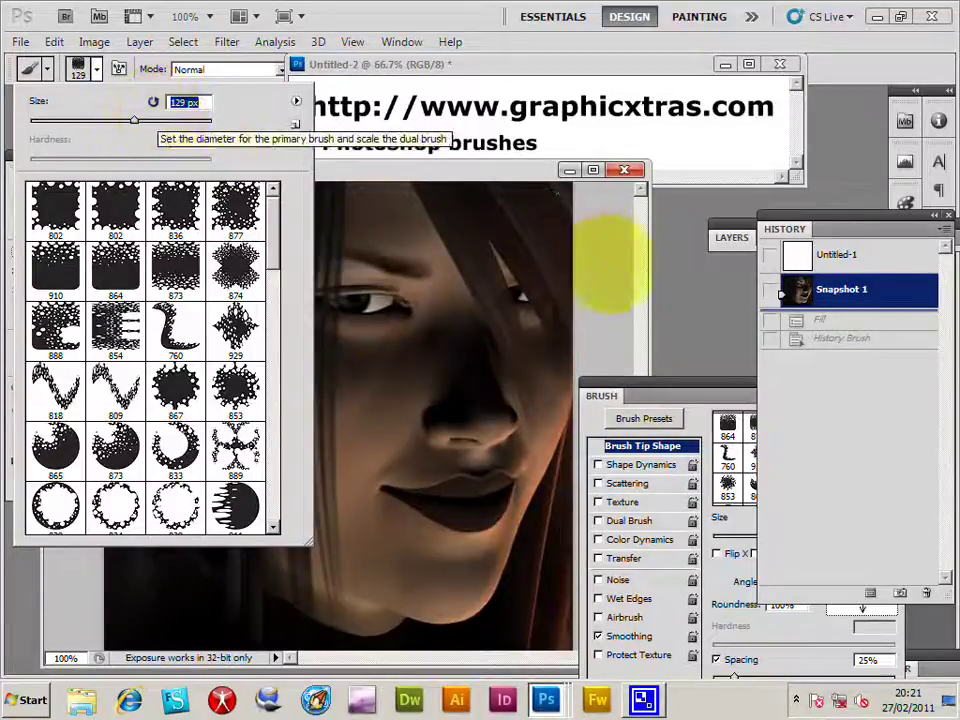
{"action": "left_click", "coordinate": [643, 308]}
Step: Resize the Untitled-1 window edges and move it up so the whole portrait shows
{"action": "left_click_drag", "start_coordinate": [643, 308], "coordinate": [672, 315]}
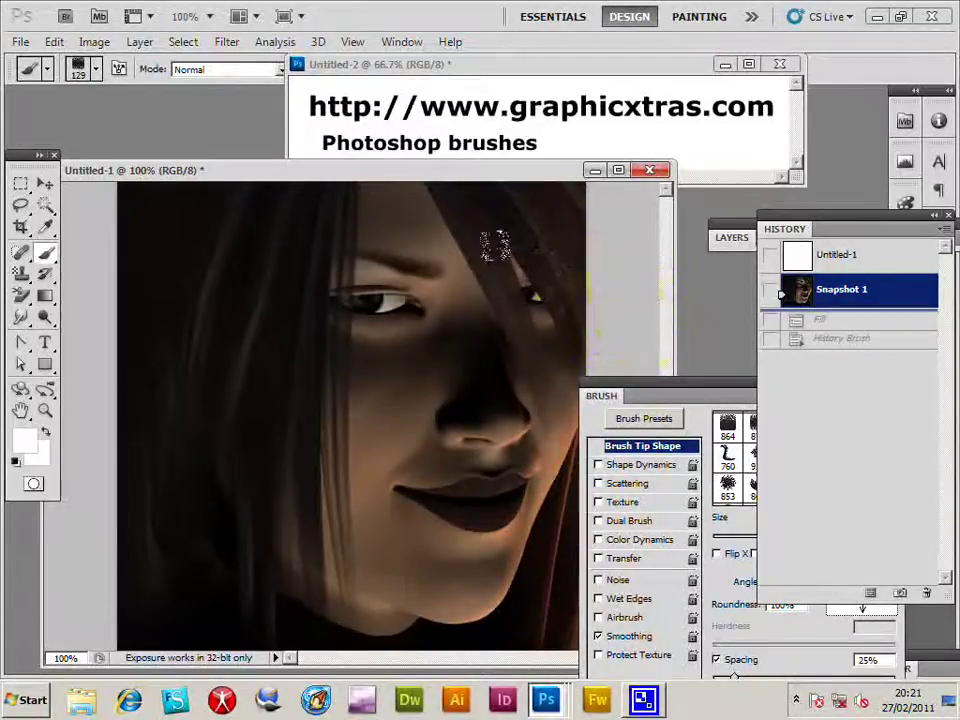
{"action": "left_click_drag", "start_coordinate": [678, 293], "coordinate": [570, 286]}
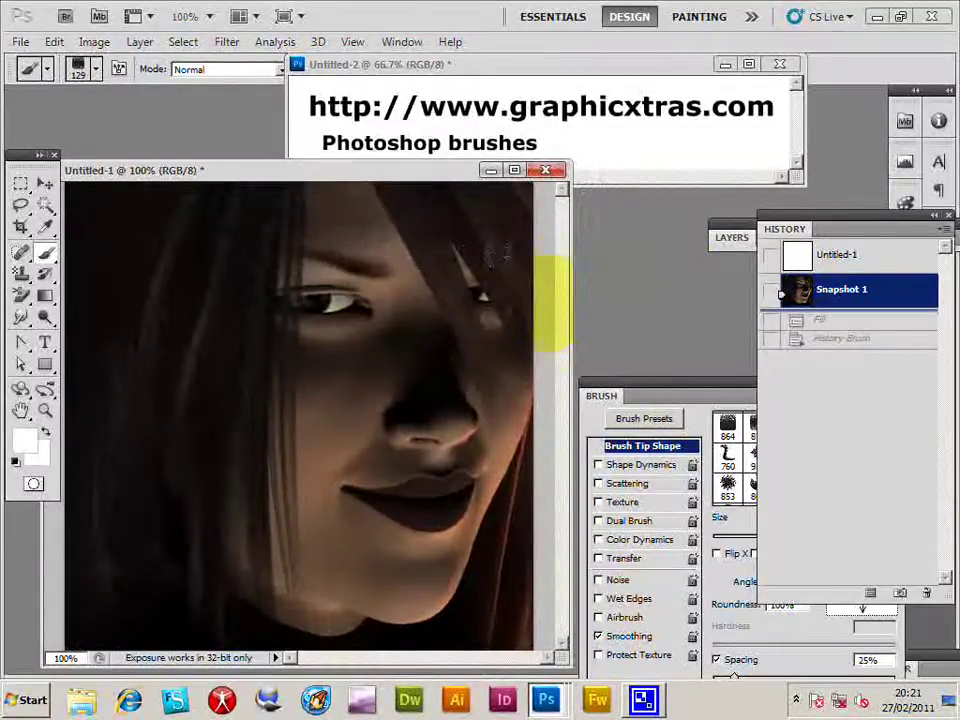
{"action": "left_click_drag", "start_coordinate": [570, 330], "coordinate": [690, 330]}
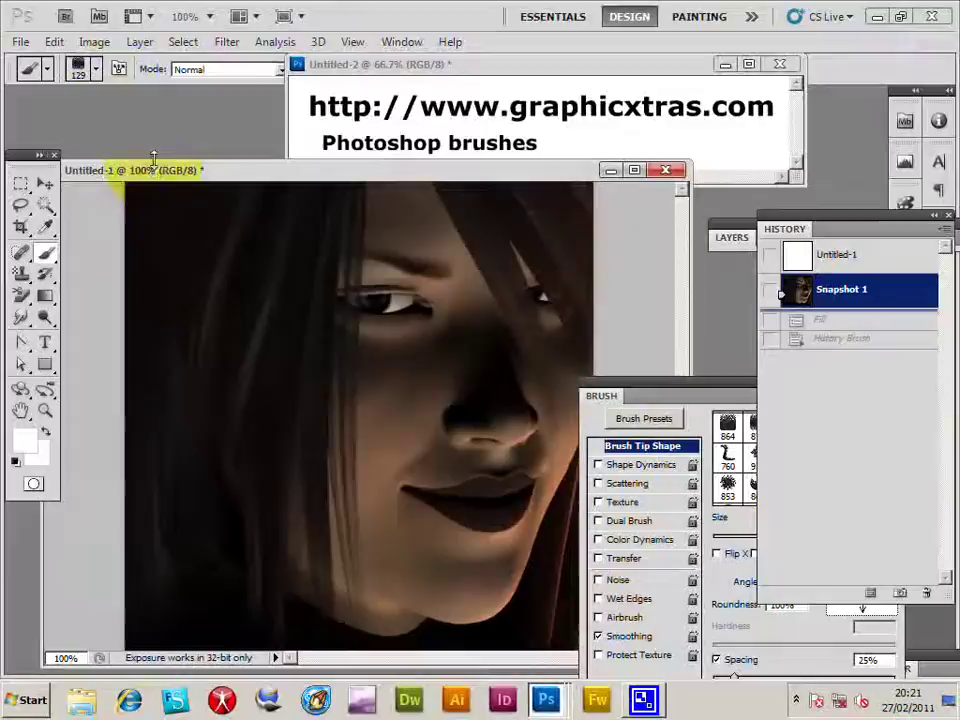
{"action": "left_click_drag", "start_coordinate": [155, 170], "coordinate": [155, 145]}
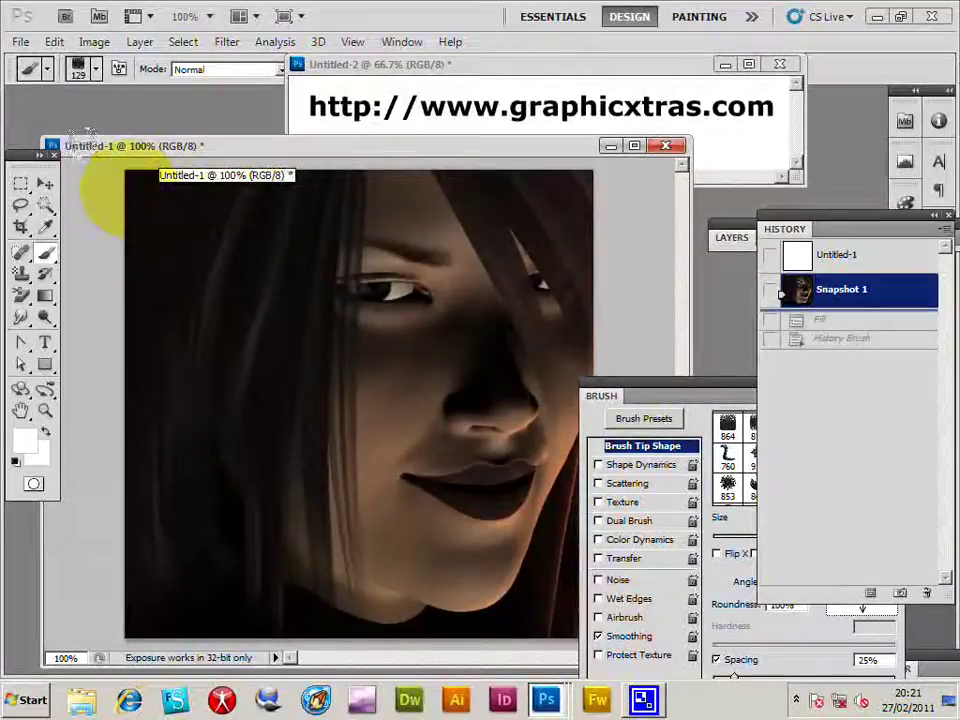
Step: Paint white splatter strokes down the left, bottom, right and top edges, rotating the tip to -62°
{"action": "left_click_drag", "start_coordinate": [110, 175], "coordinate": [137, 540]}
{"action": "mouse_move", "coordinate": [88, 450]}
{"action": "left_mouse_down"}
{"action": "mouse_move", "coordinate": [110, 545]}
{"action": "mouse_move", "coordinate": [165, 578]}
{"action": "mouse_move", "coordinate": [578, 580]}
{"action": "left_mouse_up"}
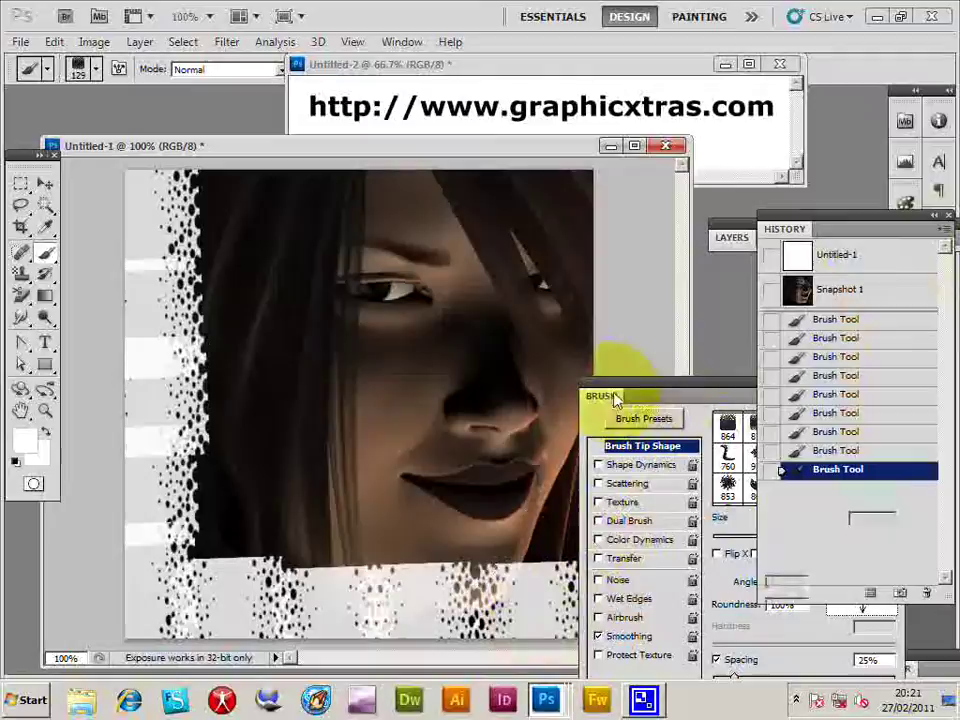
{"action": "left_click_drag", "start_coordinate": [616, 400], "coordinate": [643, 376]}
{"action": "mouse_move", "coordinate": [917, 566]}
{"action": "left_mouse_down"}
{"action": "mouse_move", "coordinate": [891, 574]}
{"action": "mouse_move", "coordinate": [917, 579]}
{"action": "mouse_move", "coordinate": [879, 568]}
{"action": "mouse_move", "coordinate": [851, 574]}
{"action": "mouse_move", "coordinate": [845, 560]}
{"action": "left_mouse_up"}
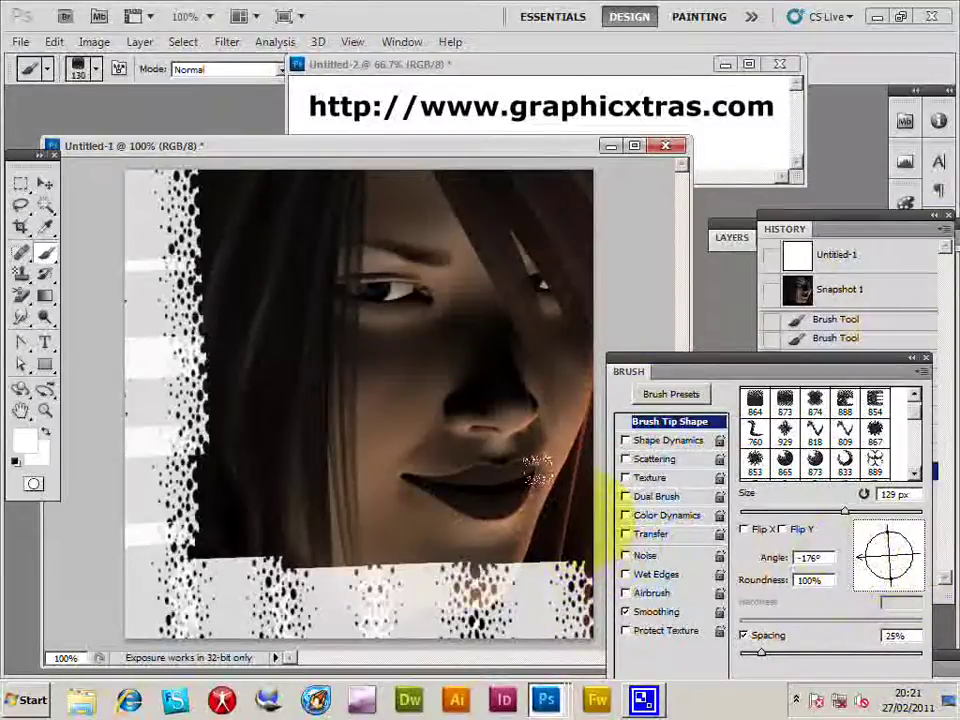
{"action": "mouse_move", "coordinate": [558, 560]}
{"action": "left_mouse_down"}
{"action": "mouse_move", "coordinate": [568, 407]}
{"action": "mouse_move", "coordinate": [560, 300]}
{"action": "left_mouse_up"}
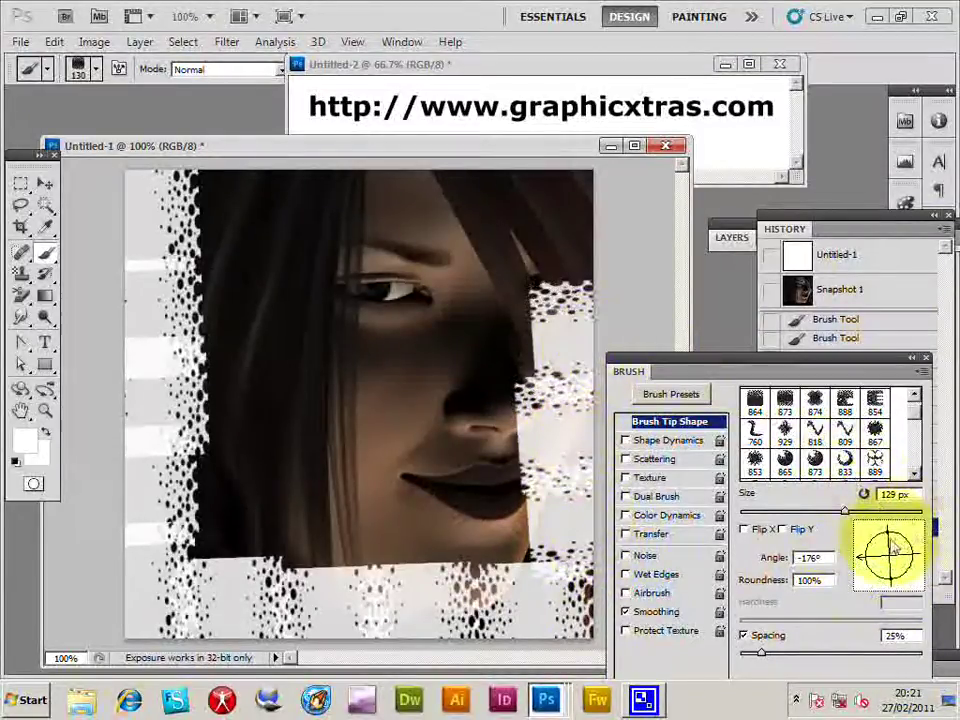
{"action": "left_click_drag", "start_coordinate": [910, 563], "coordinate": [911, 583]}
{"action": "mouse_move", "coordinate": [590, 212]}
{"action": "left_mouse_down"}
{"action": "mouse_move", "coordinate": [465, 155]}
{"action": "mouse_move", "coordinate": [245, 150]}
{"action": "mouse_move", "coordinate": [381, 182]}
{"action": "left_mouse_up"}
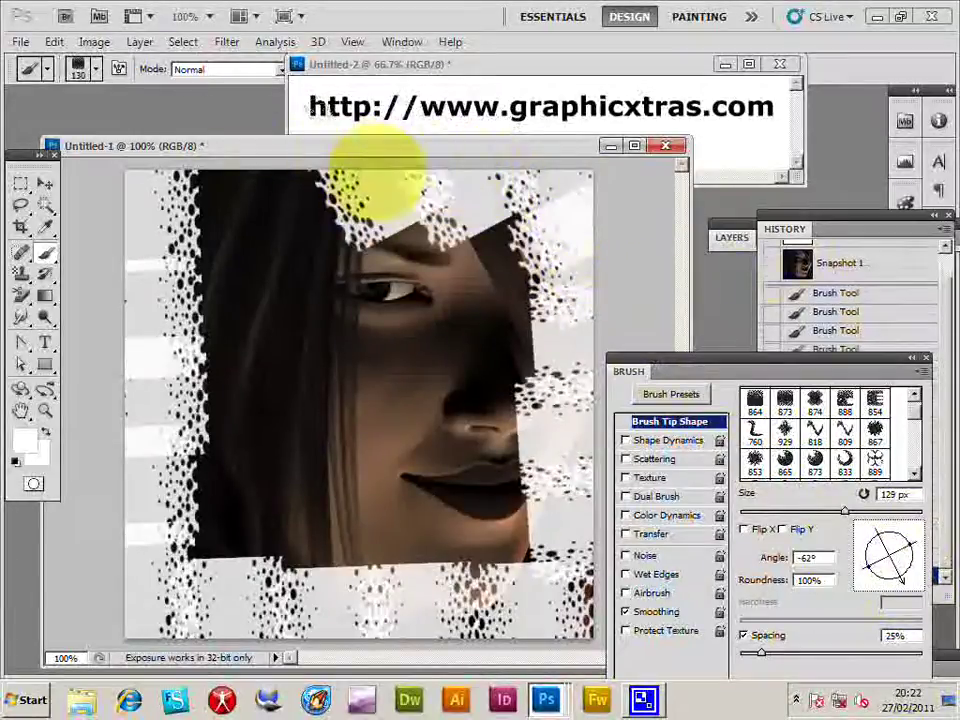
Step: Revert the image to Snapshot 1 and rotate the brush tip angle to about -88°
{"action": "left_click", "coordinate": [836, 262]}
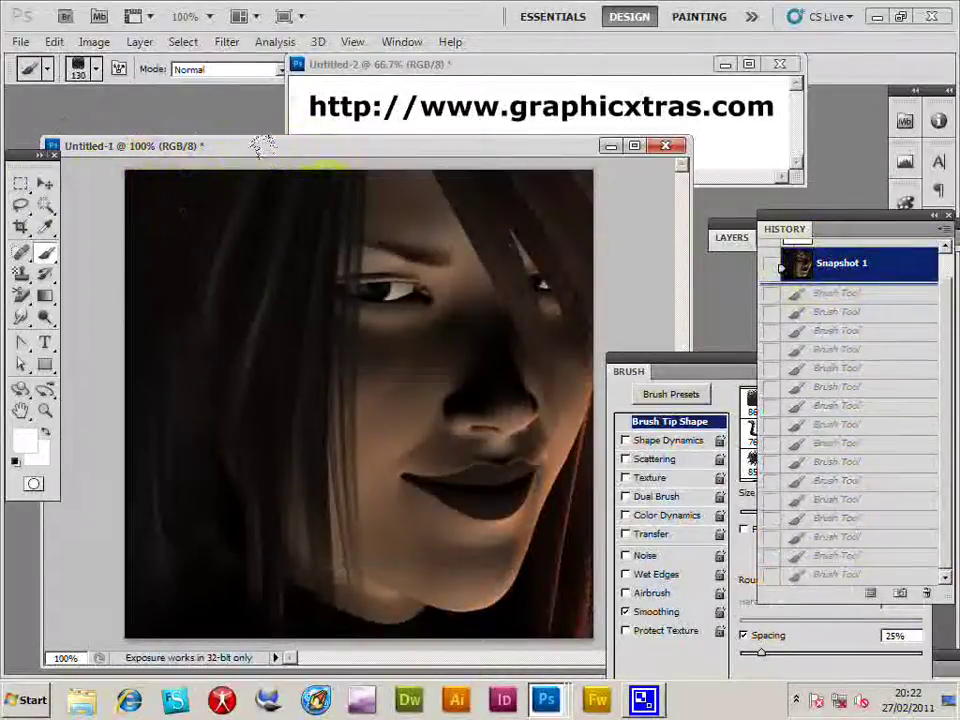
{"action": "left_click", "coordinate": [722, 378]}
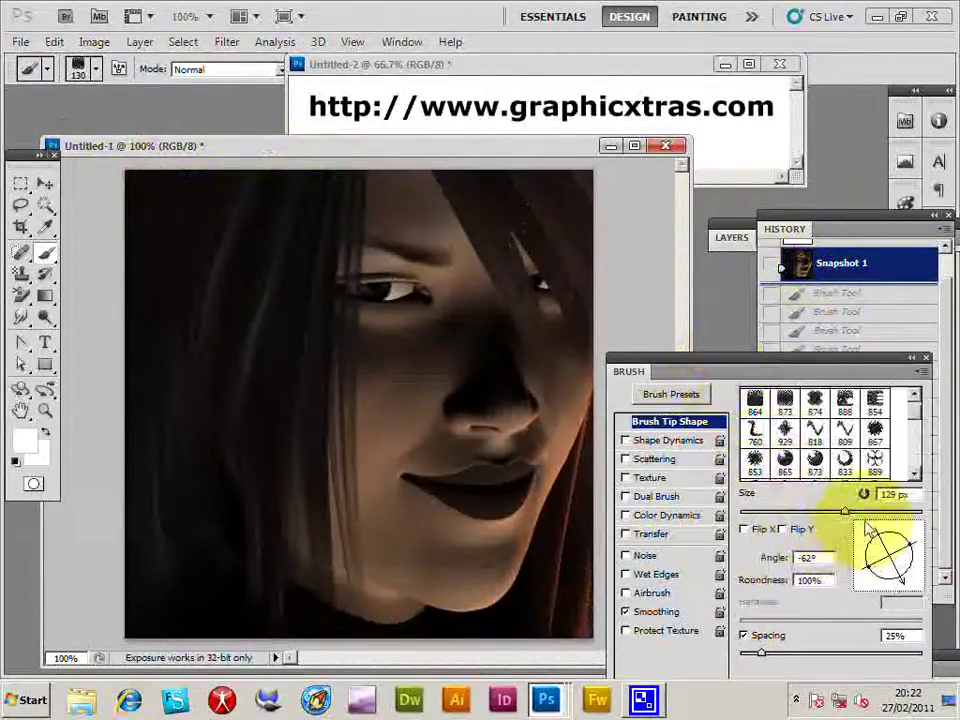
{"action": "left_click_drag", "start_coordinate": [905, 590], "coordinate": [892, 598]}
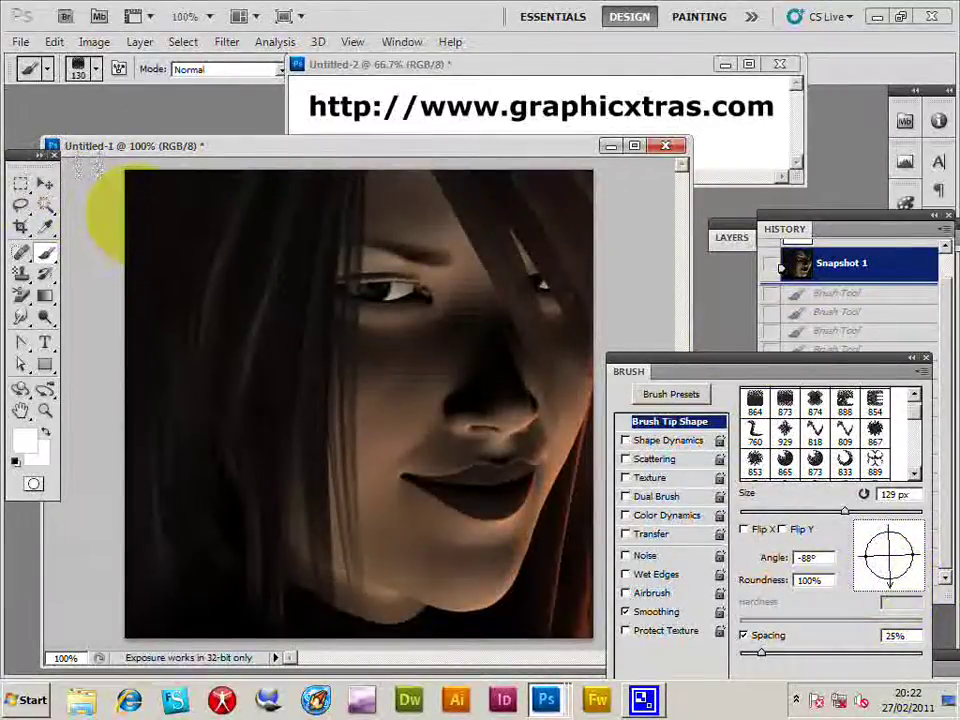
Step: Paint straight white bands across the top, right, bottom and left edges from the top-left corner
{"action": "left_click", "coordinate": [125, 208]}
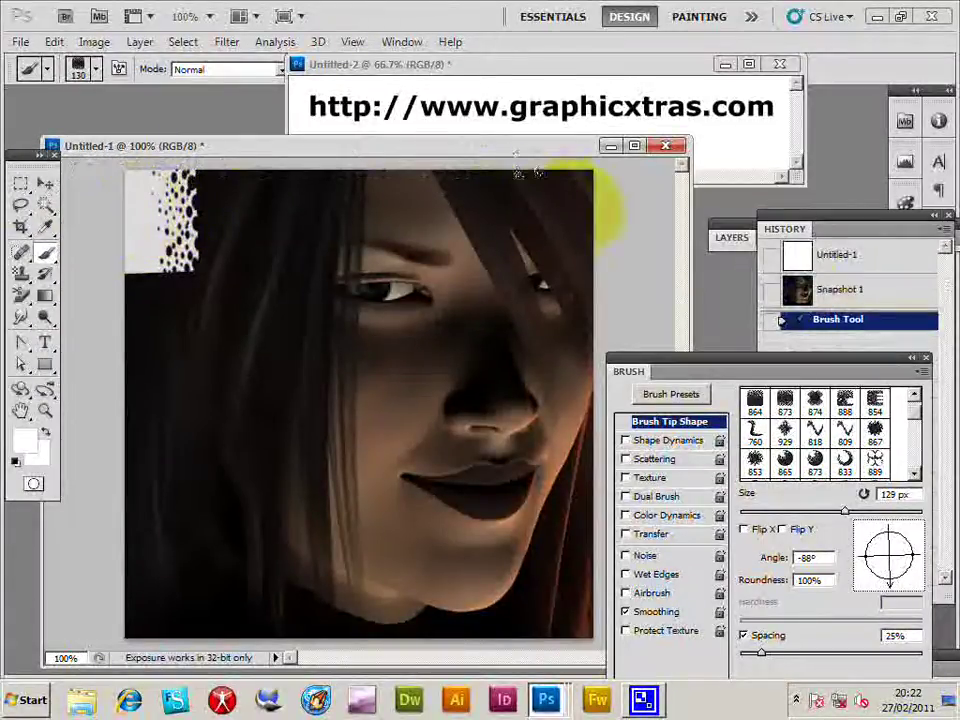
{"action": "left_click", "coordinate": [550, 192], "text": "shift"}
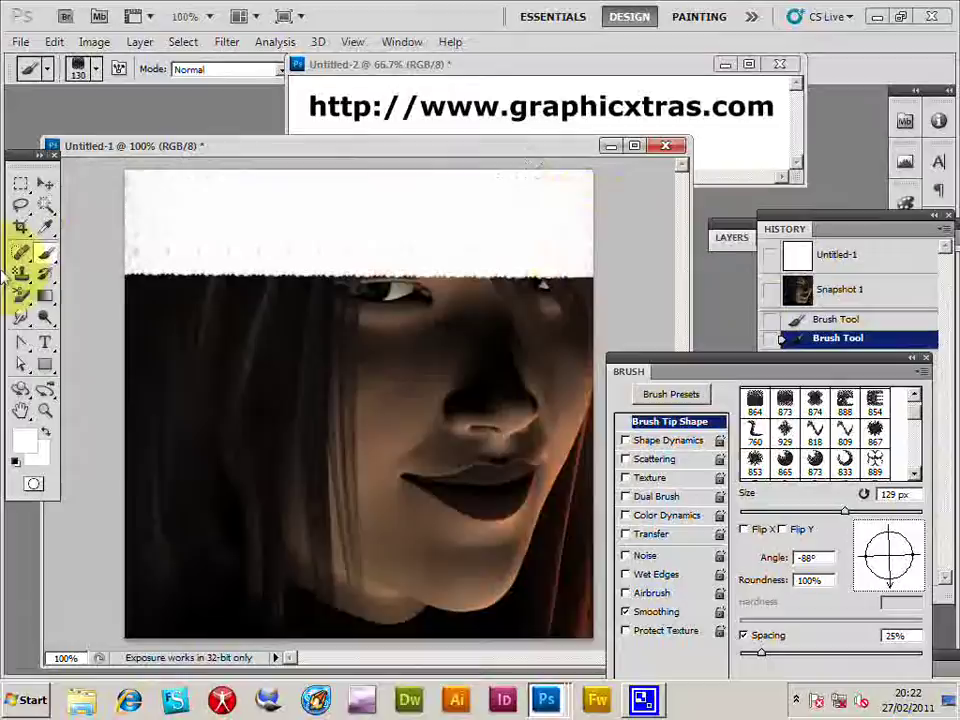
{"action": "left_click", "coordinate": [532, 590], "text": "shift"}
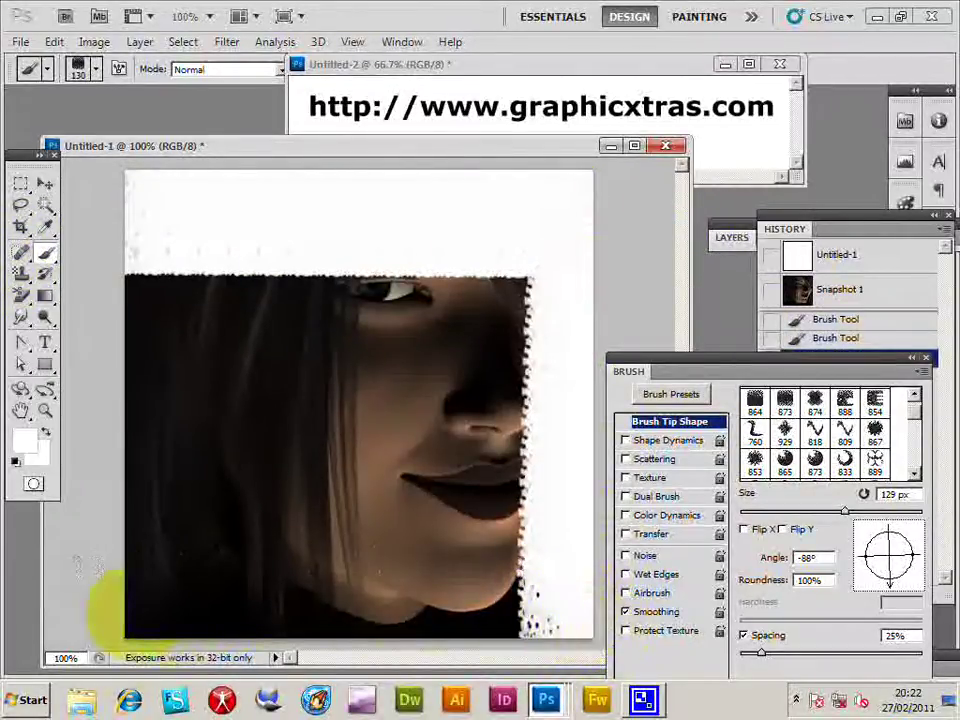
{"action": "left_click", "coordinate": [103, 598], "text": "shift"}
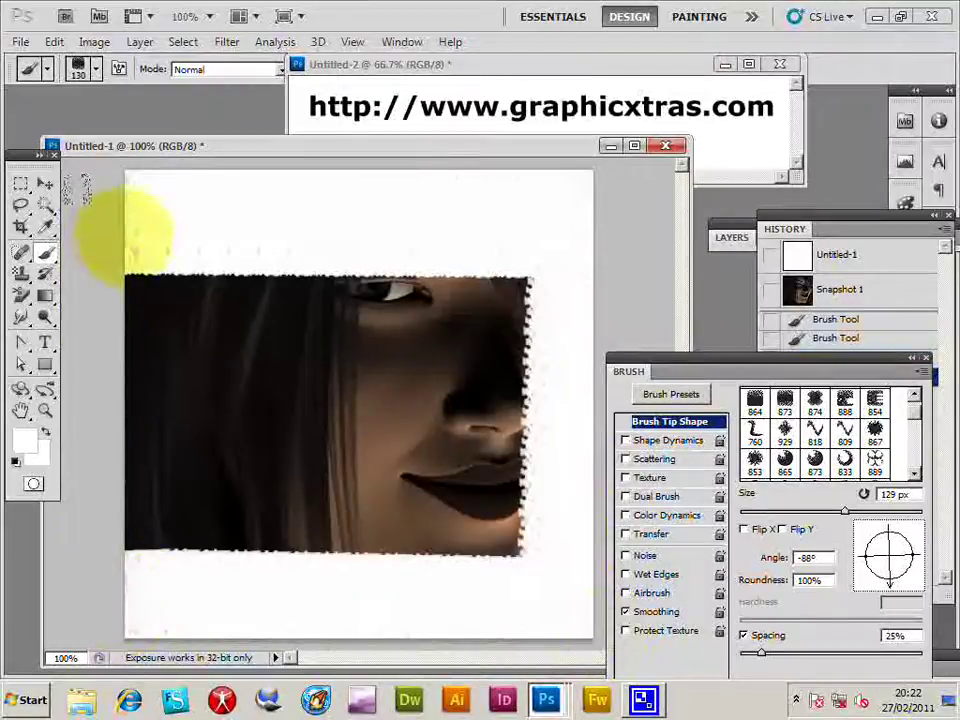
{"action": "left_click", "coordinate": [140, 222], "text": "shift"}
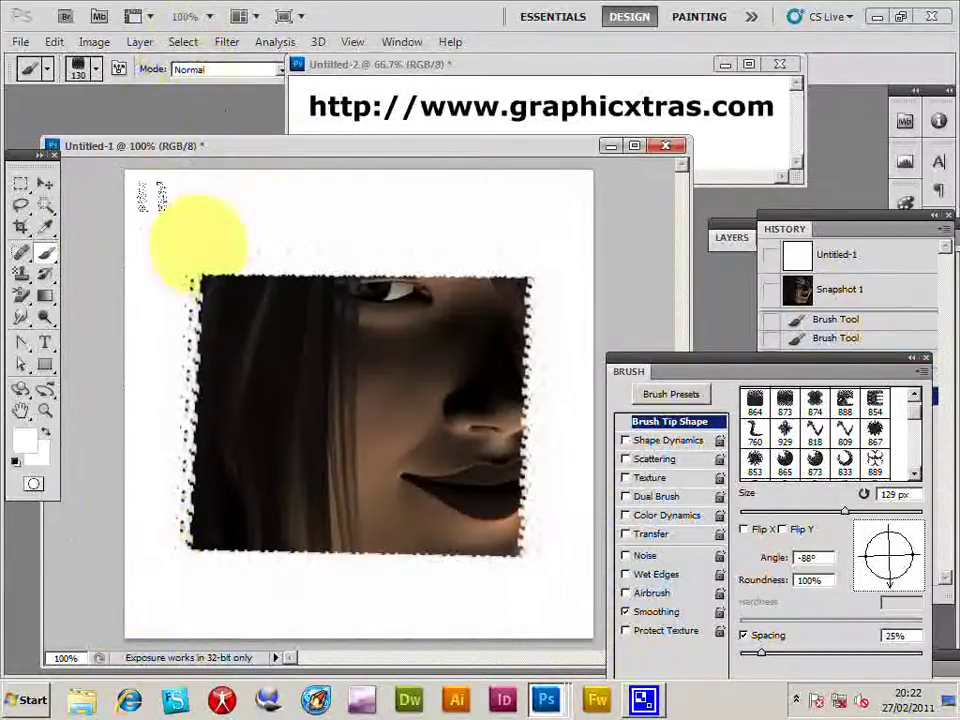
{"action": "left_click", "coordinate": [160, 510], "text": "shift"}
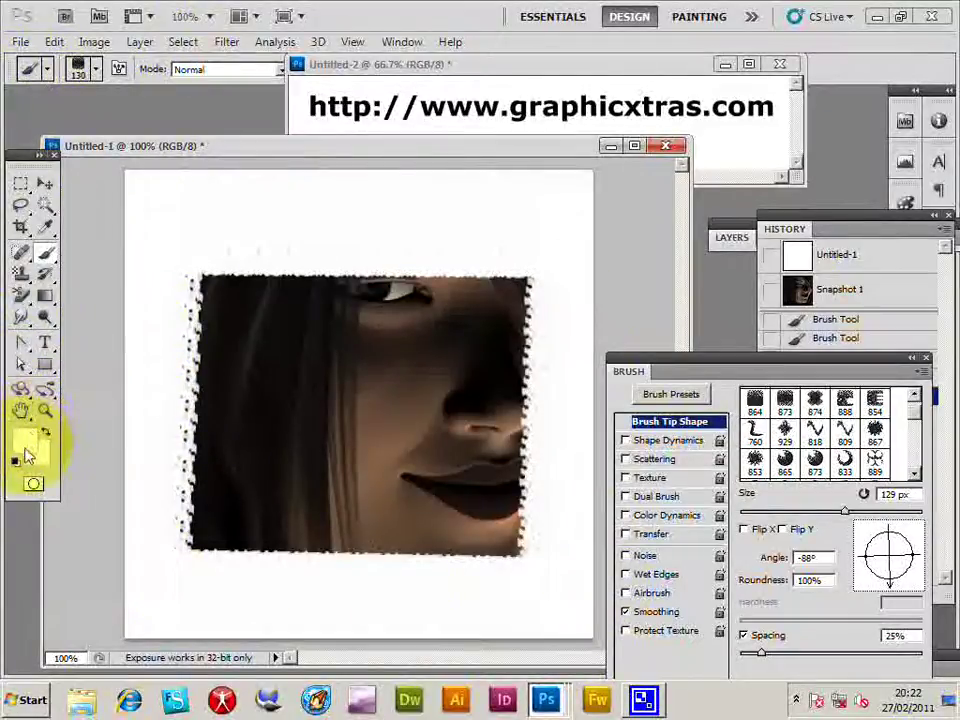
Step: Set the foreground colour to black and reduce the brush to 57 px
{"action": "left_click", "coordinate": [28, 445]}
{"action": "left_click", "coordinate": [238, 401]}
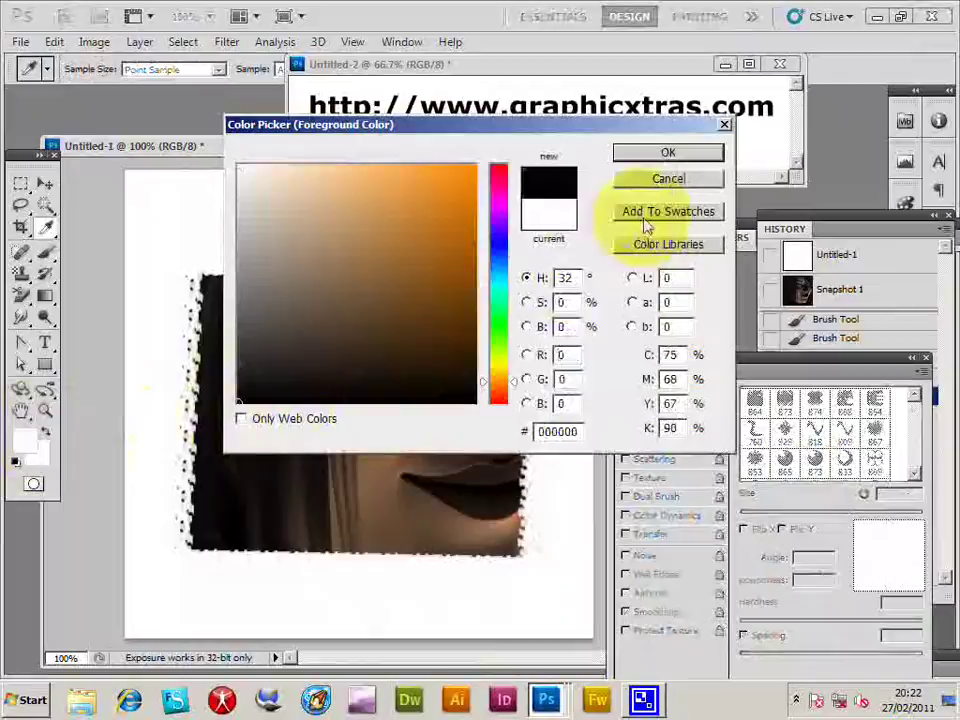
{"action": "left_click", "coordinate": [667, 156]}
{"action": "left_click", "coordinate": [80, 69]}
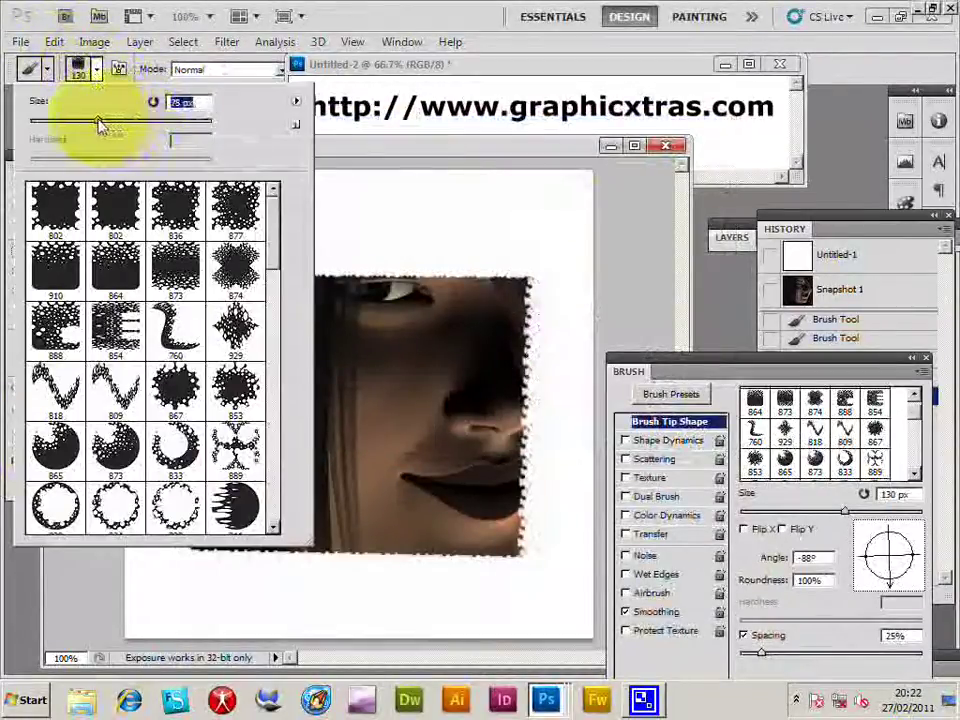
{"action": "left_click_drag", "start_coordinate": [98, 123], "coordinate": [91, 123]}
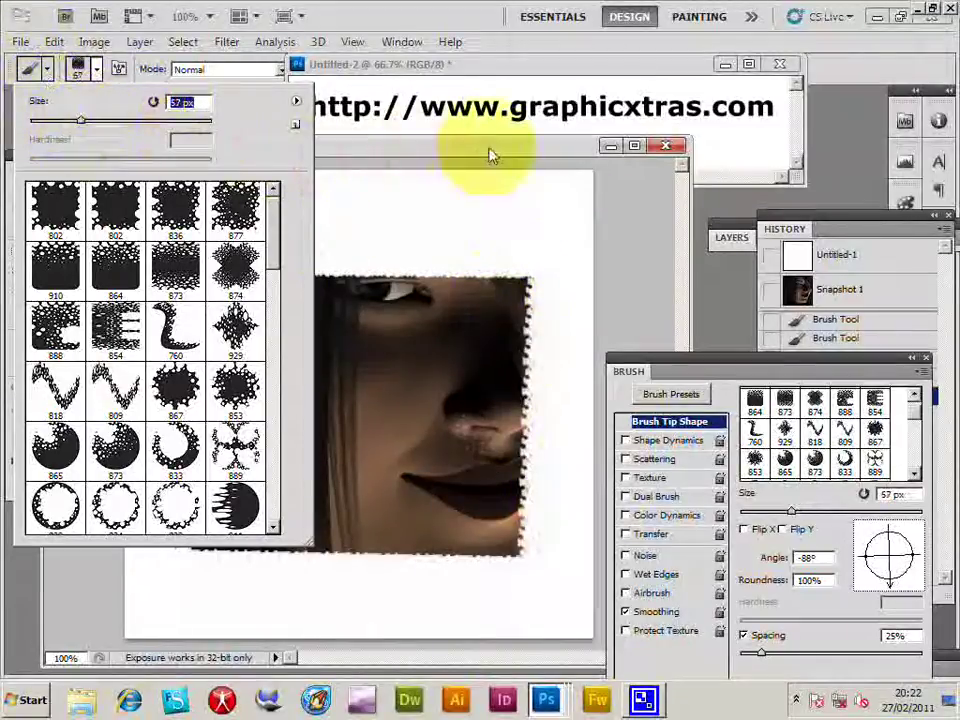
{"action": "left_click", "coordinate": [480, 222]}
Step: Paint black bands along the top, right and bottom edges, then the left edge at 32 px
{"action": "mouse_move", "coordinate": [145, 327]}
{"action": "left_mouse_down"}
{"action": "mouse_move", "coordinate": [180, 272]}
{"action": "mouse_move", "coordinate": [538, 276]}
{"action": "left_mouse_up"}
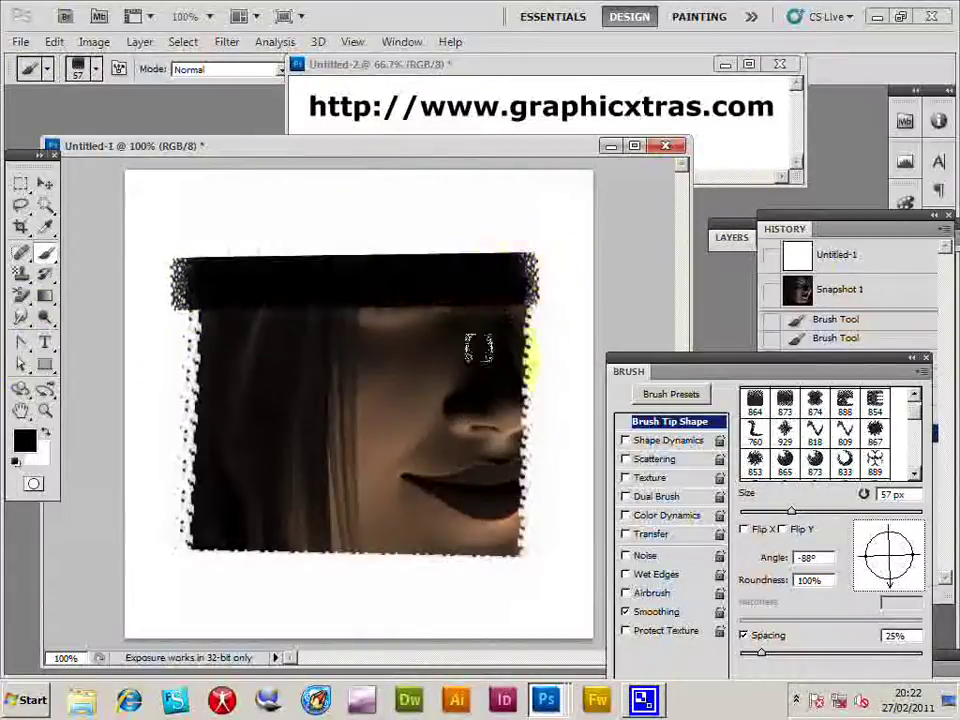
{"action": "left_click", "coordinate": [525, 560], "text": "shift"}
{"action": "left_click", "coordinate": [176, 553], "text": "shift"}
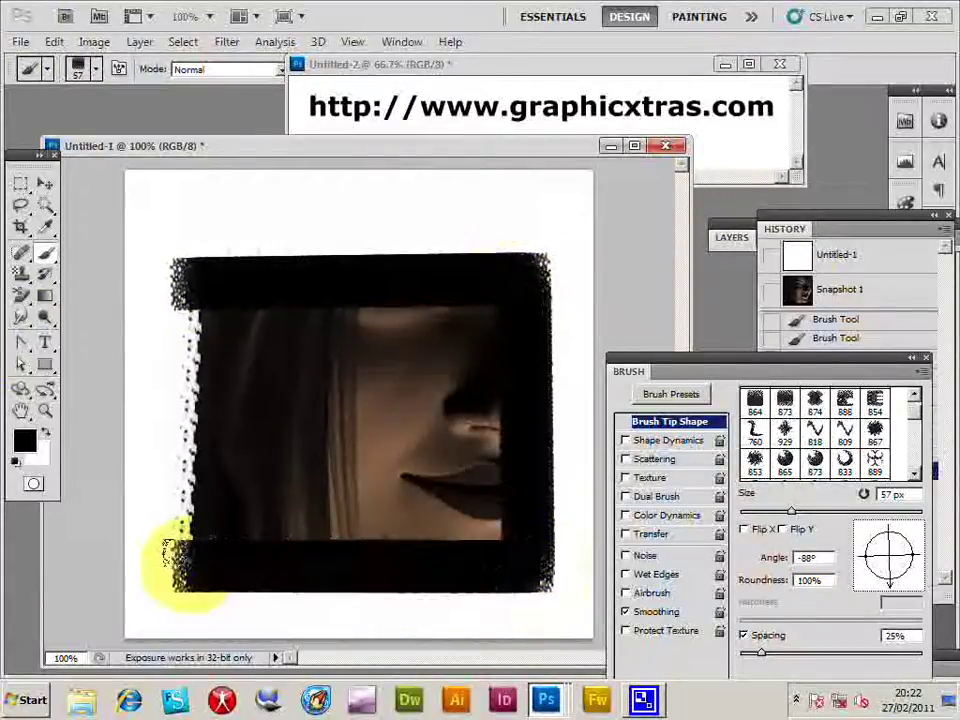
{"action": "left_click", "coordinate": [95, 76]}
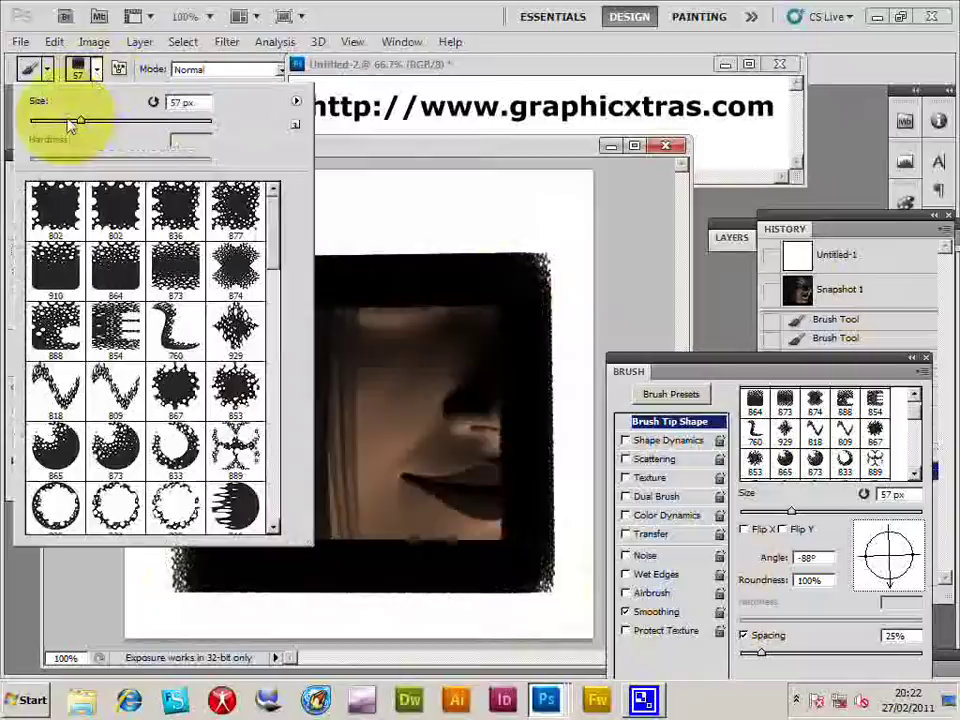
{"action": "left_click_drag", "start_coordinate": [68, 122], "coordinate": [60, 122]}
{"action": "left_click", "coordinate": [390, 148]}
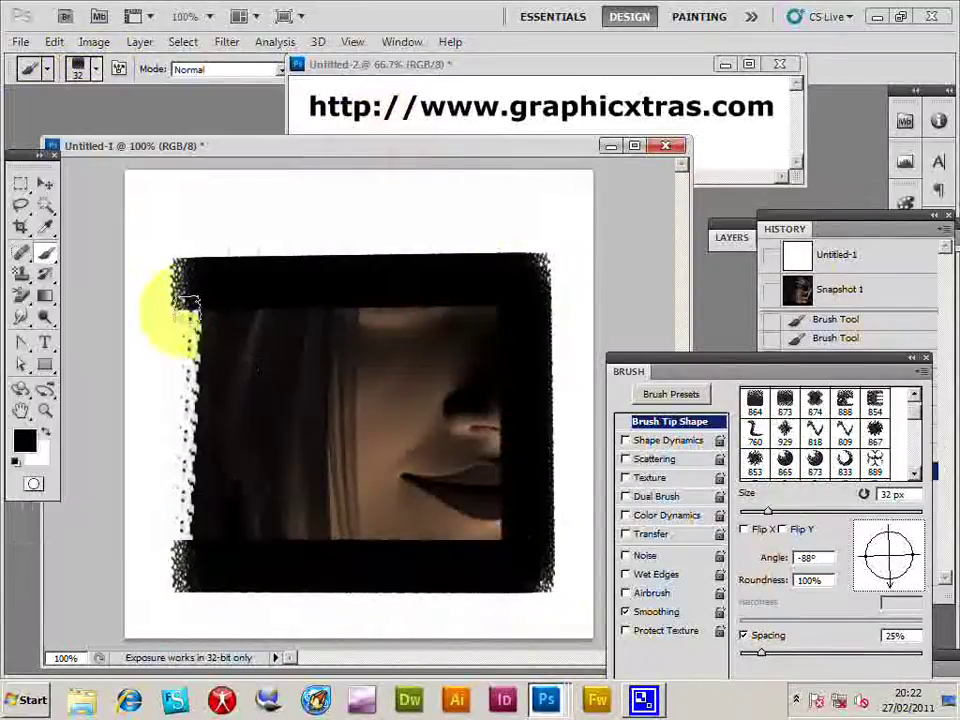
{"action": "left_click_drag", "start_coordinate": [185, 305], "coordinate": [161, 561]}
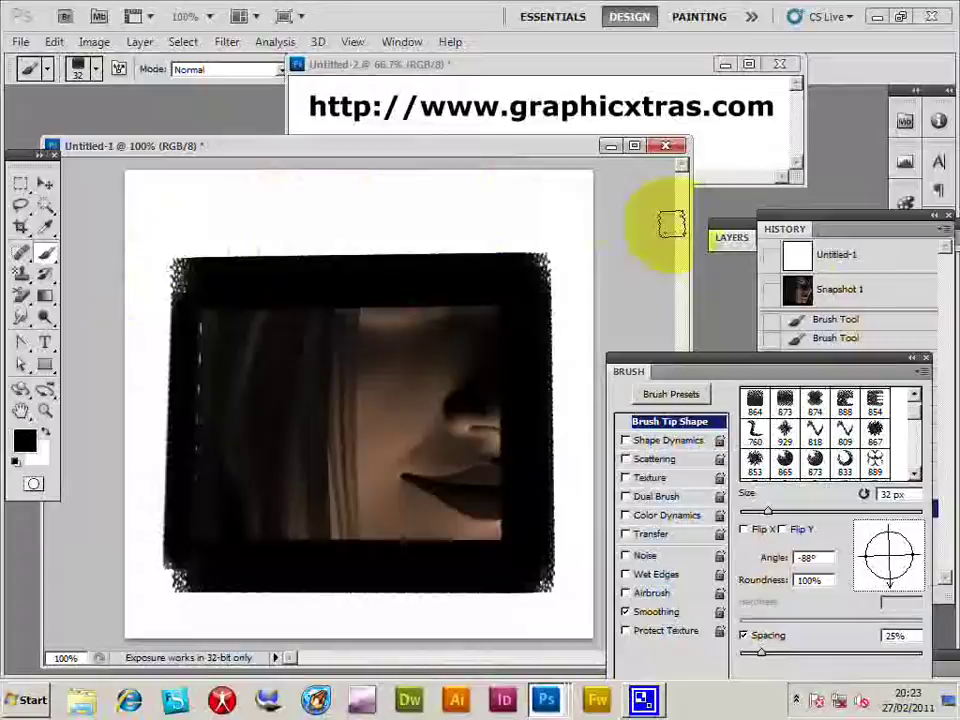
Step: Compare with Snapshot 1, restore the painted frame, and set up the Smudge tool at 106 px
{"action": "left_click", "coordinate": [869, 290]}
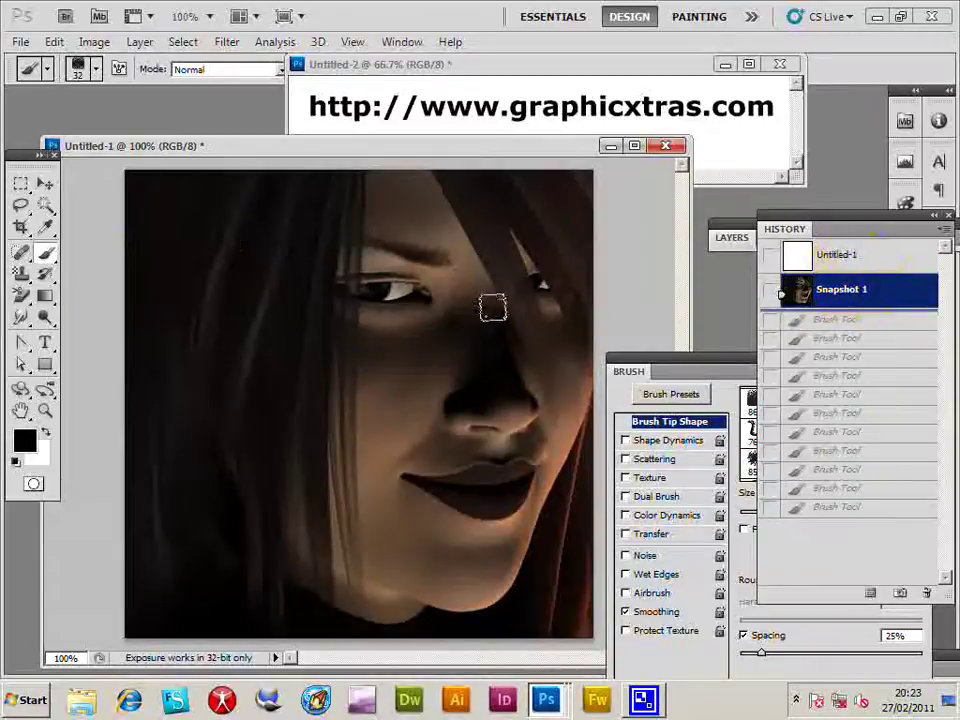
{"action": "left_click", "coordinate": [830, 507]}
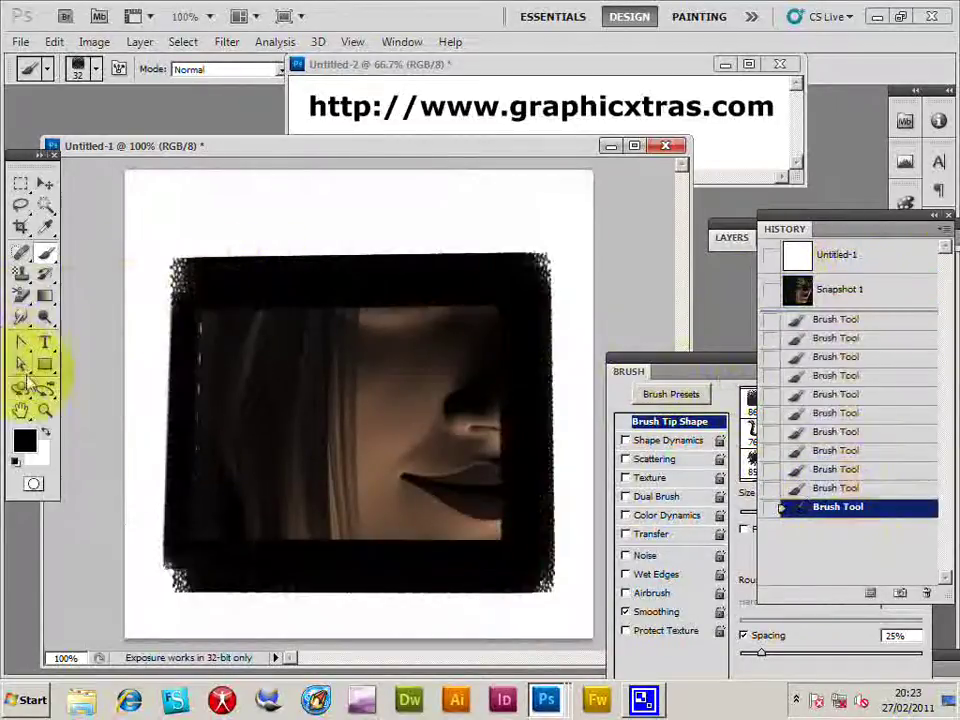
{"action": "left_click", "coordinate": [21, 317]}
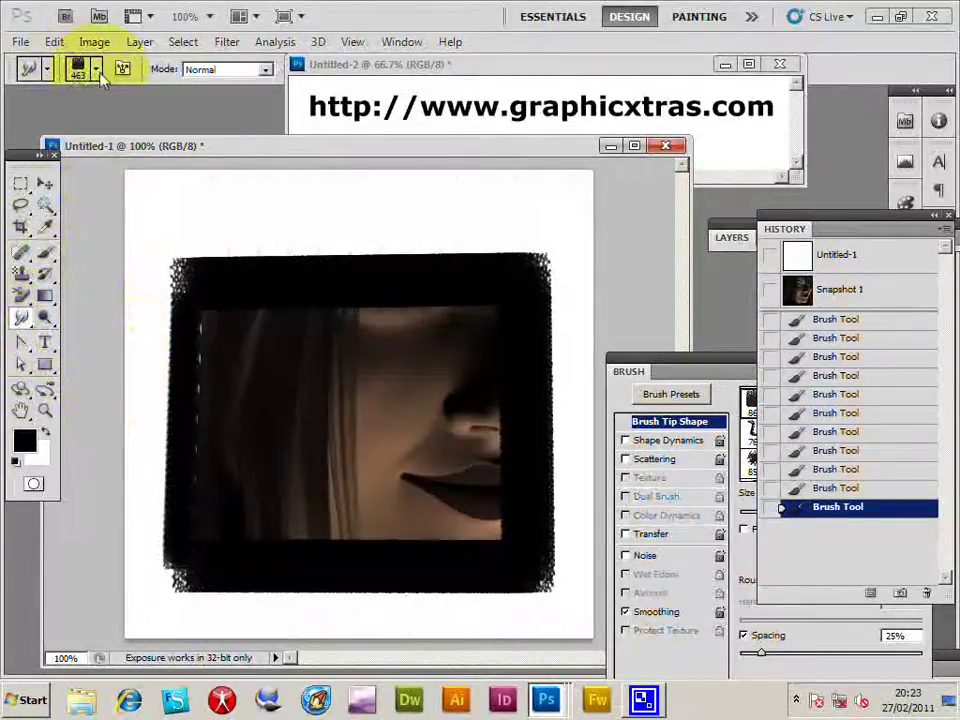
{"action": "left_click", "coordinate": [97, 72]}
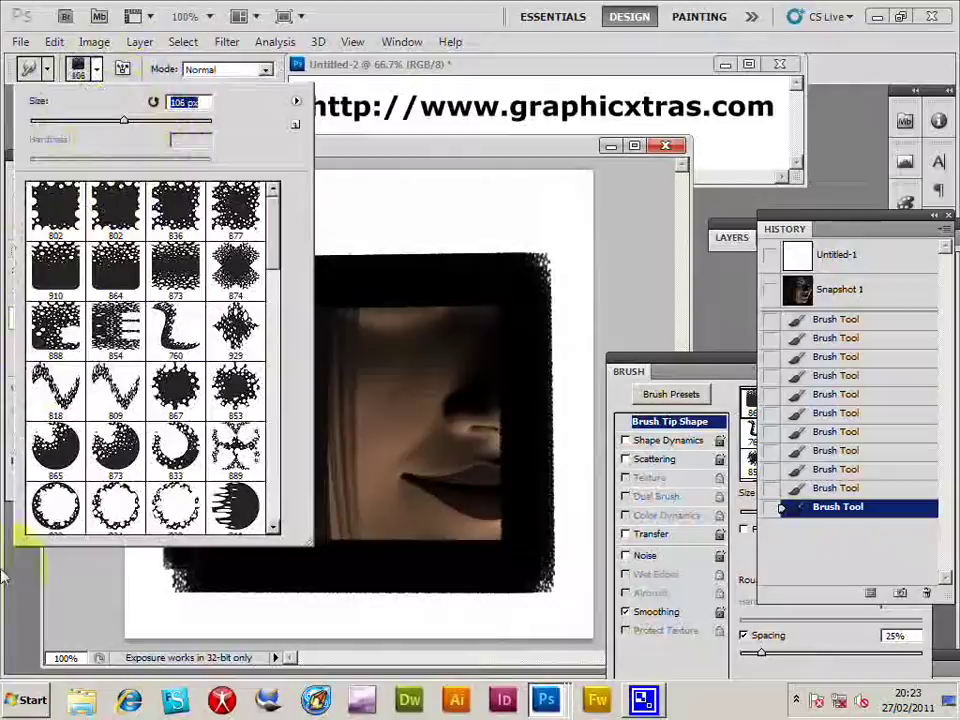
{"action": "left_click", "coordinate": [16, 442]}
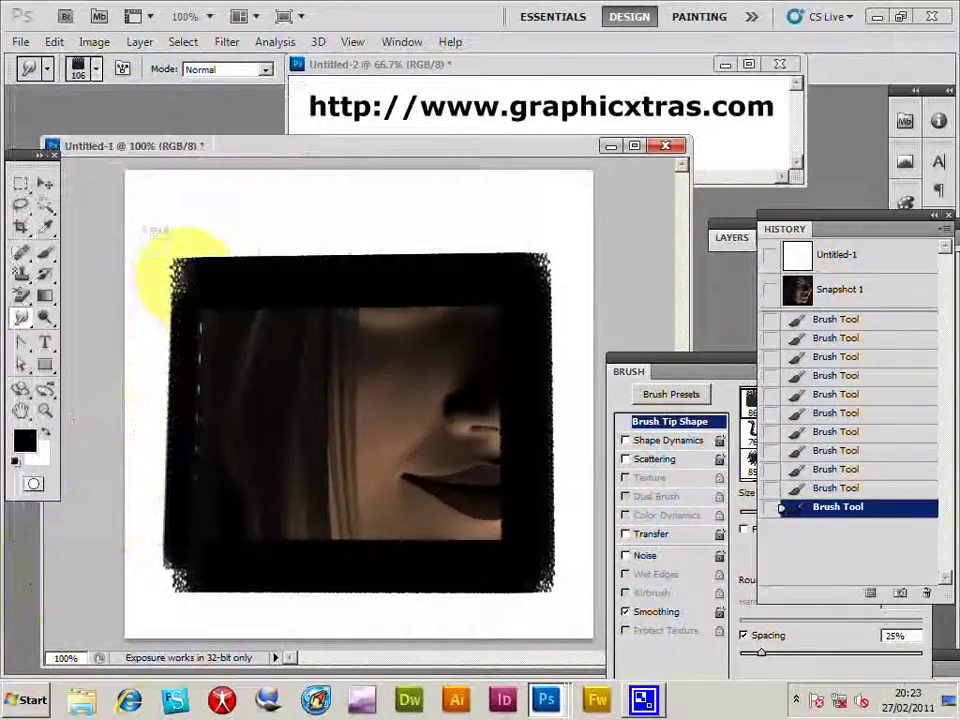
Step: Smudge the frame's left, top-right and top edges, then revert to the unframed Snapshot 1
{"action": "mouse_move", "coordinate": [150, 225]}
{"action": "left_mouse_down"}
{"action": "mouse_move", "coordinate": [143, 597]}
{"action": "mouse_move", "coordinate": [146, 567]}
{"action": "mouse_move", "coordinate": [495, 567]}
{"action": "mouse_move", "coordinate": [488, 585]}
{"action": "mouse_move", "coordinate": [565, 525]}
{"action": "mouse_move", "coordinate": [512, 420]}
{"action": "mouse_move", "coordinate": [537, 280]}
{"action": "mouse_move", "coordinate": [531, 221]}
{"action": "left_mouse_up"}
{"action": "mouse_move", "coordinate": [206, 186]}
{"action": "left_mouse_down"}
{"action": "mouse_move", "coordinate": [166, 196]}
{"action": "mouse_move", "coordinate": [97, 173]}
{"action": "mouse_move", "coordinate": [231, 253]}
{"action": "mouse_move", "coordinate": [141, 226]}
{"action": "left_mouse_up"}
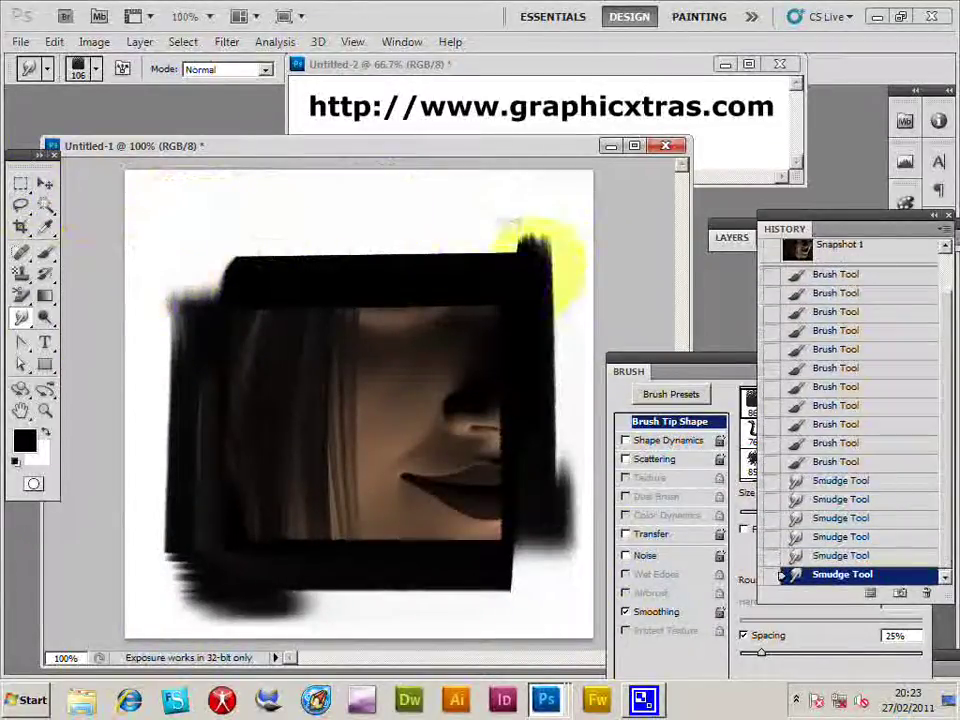
{"action": "left_click_drag", "start_coordinate": [540, 255], "coordinate": [160, 171]}
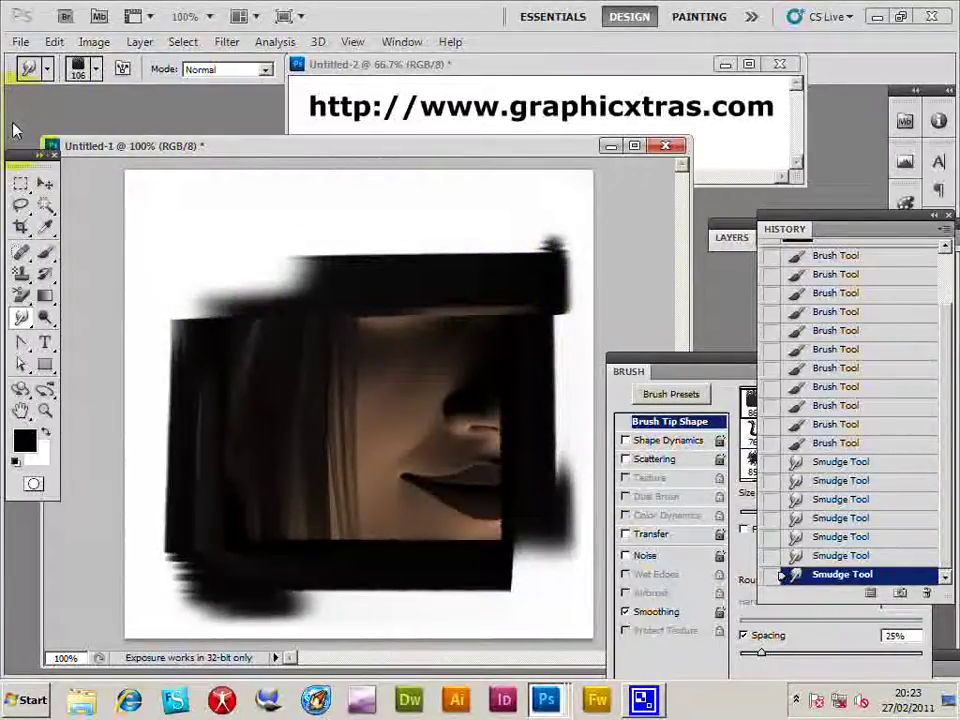
{"action": "left_click_drag", "start_coordinate": [943, 375], "coordinate": [944, 310]}
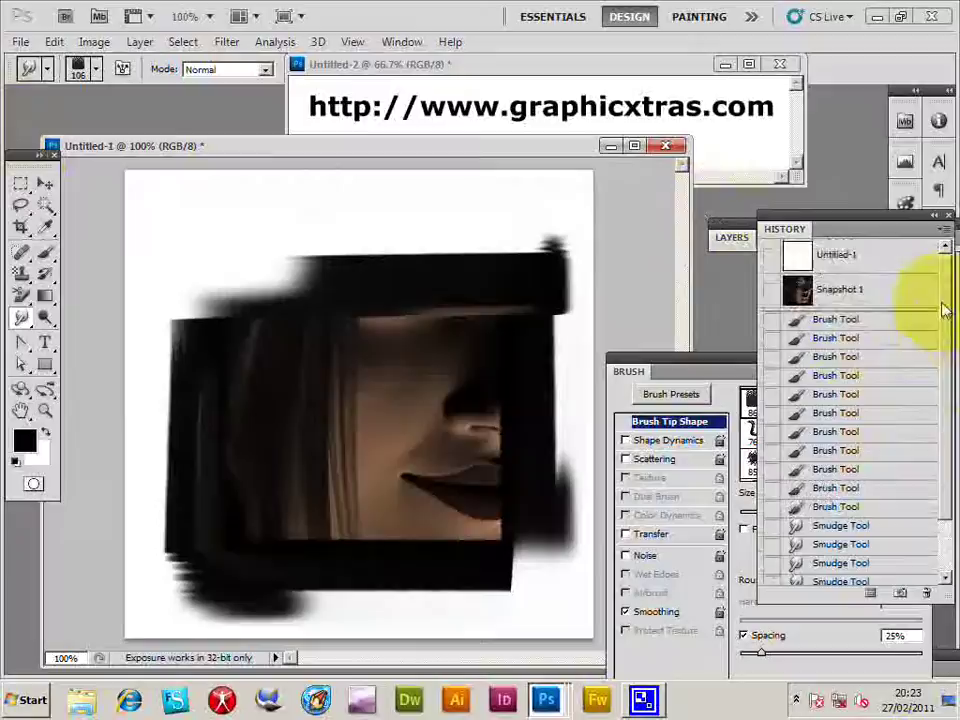
{"action": "left_click", "coordinate": [800, 289]}
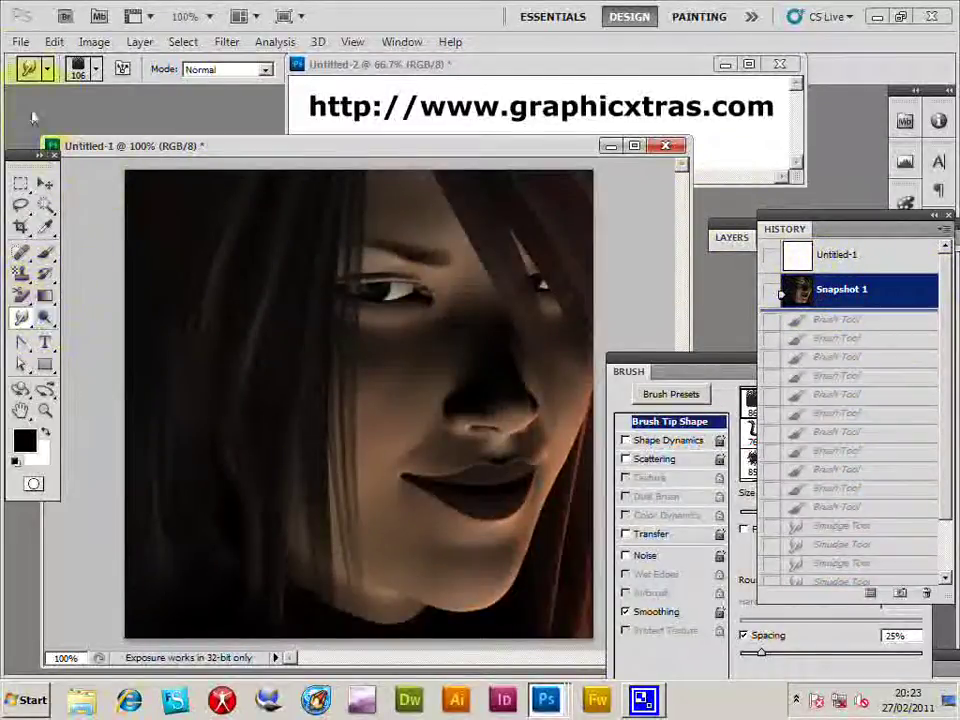
Step: Choose the Brush tool with the 867 splatter tip enlarged to about 319 px
{"action": "left_click", "coordinate": [45, 252]}
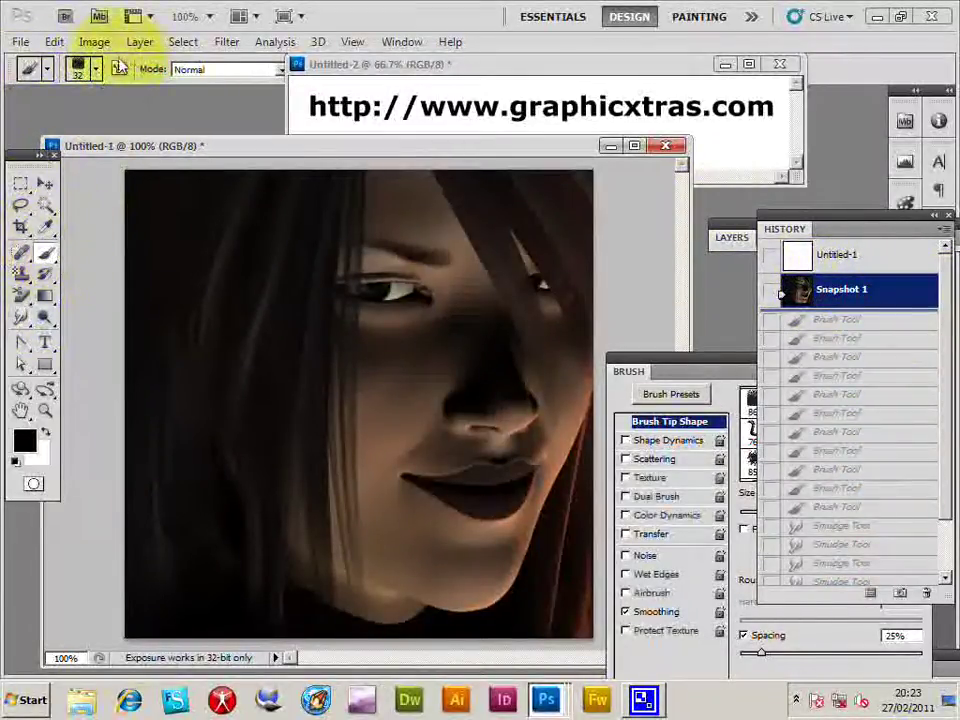
{"action": "left_click", "coordinate": [96, 69]}
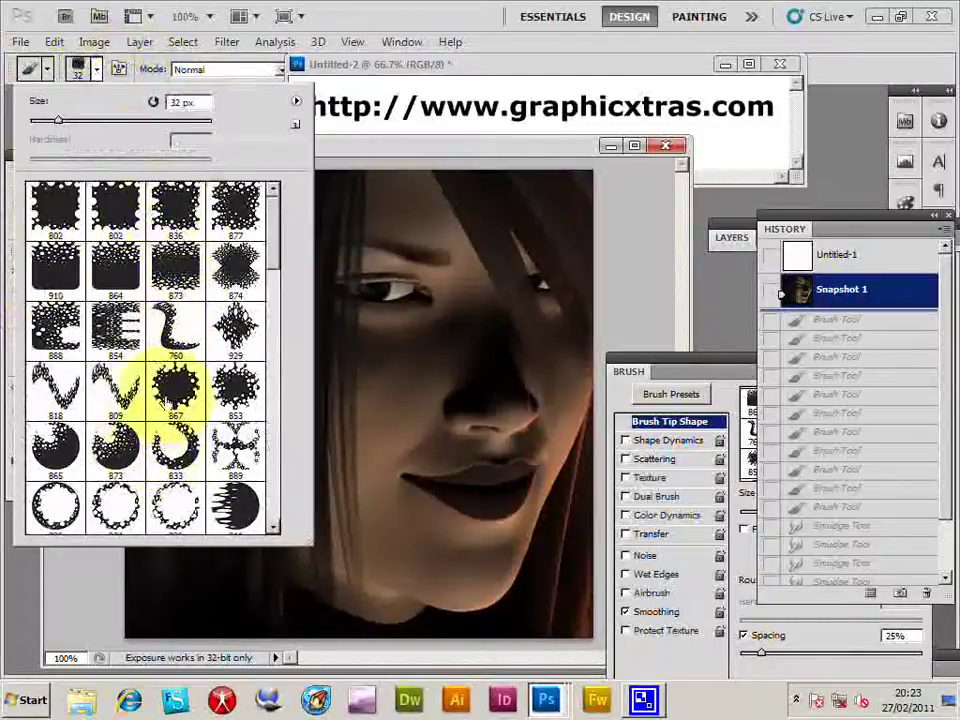
{"action": "left_click", "coordinate": [175, 390]}
{"action": "key", "text": "Return"}
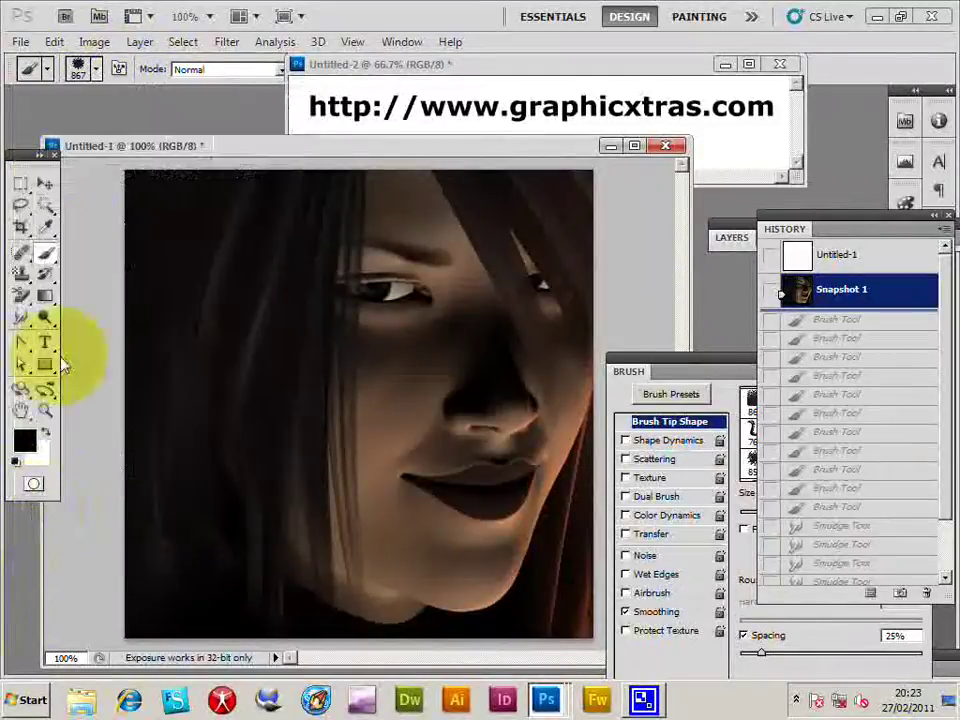
{"action": "left_click", "coordinate": [88, 77]}
{"action": "left_click", "coordinate": [140, 122]}
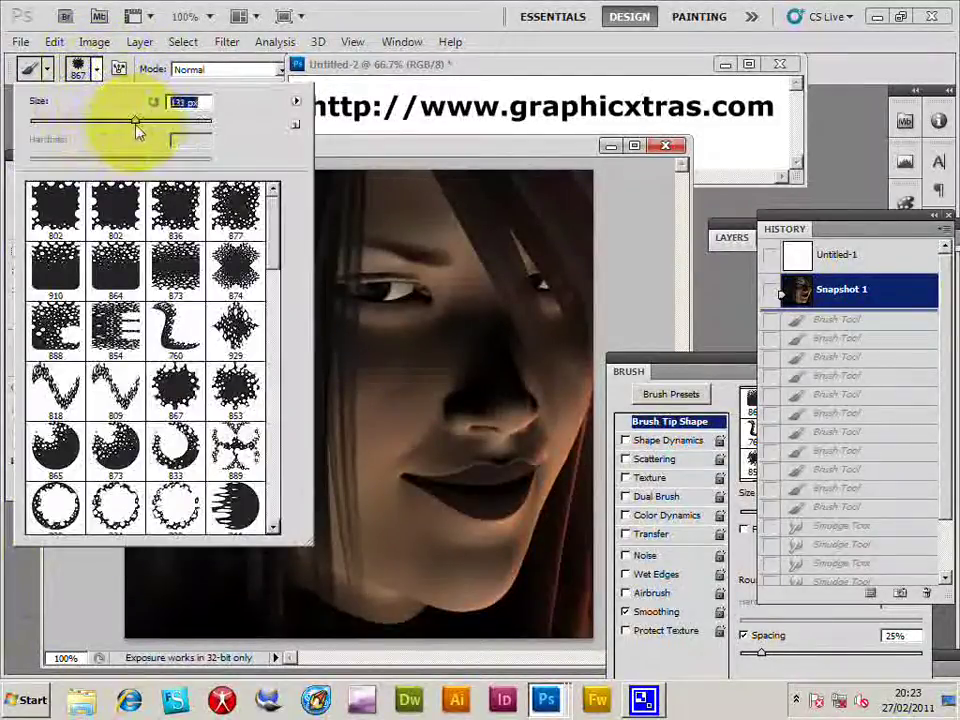
{"action": "left_click_drag", "start_coordinate": [157, 121], "coordinate": [164, 121]}
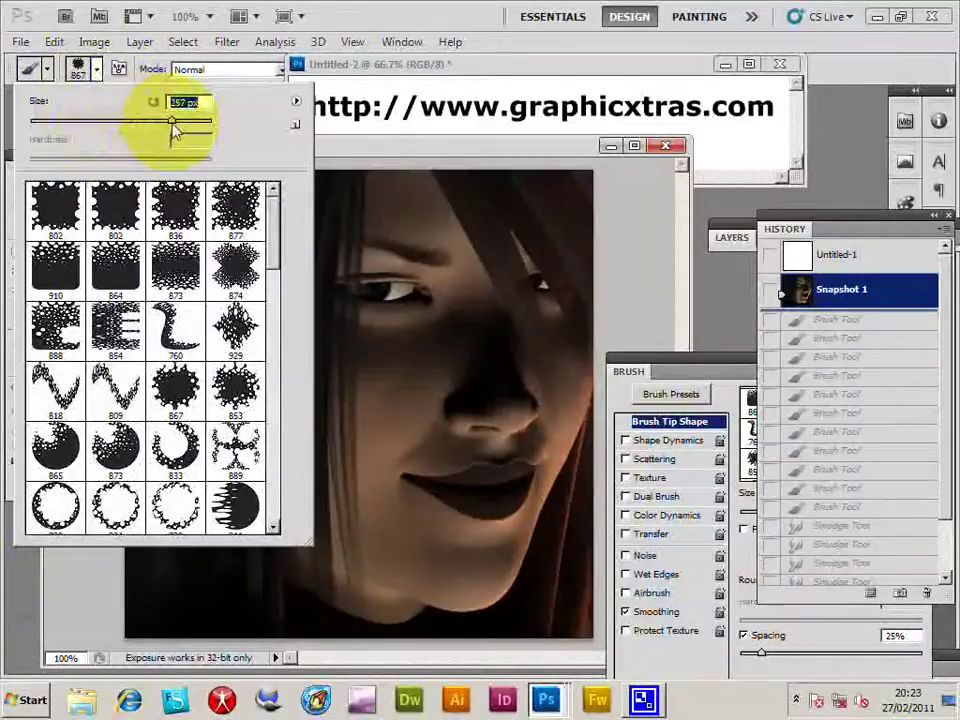
{"action": "mouse_move", "coordinate": [8, 470]}
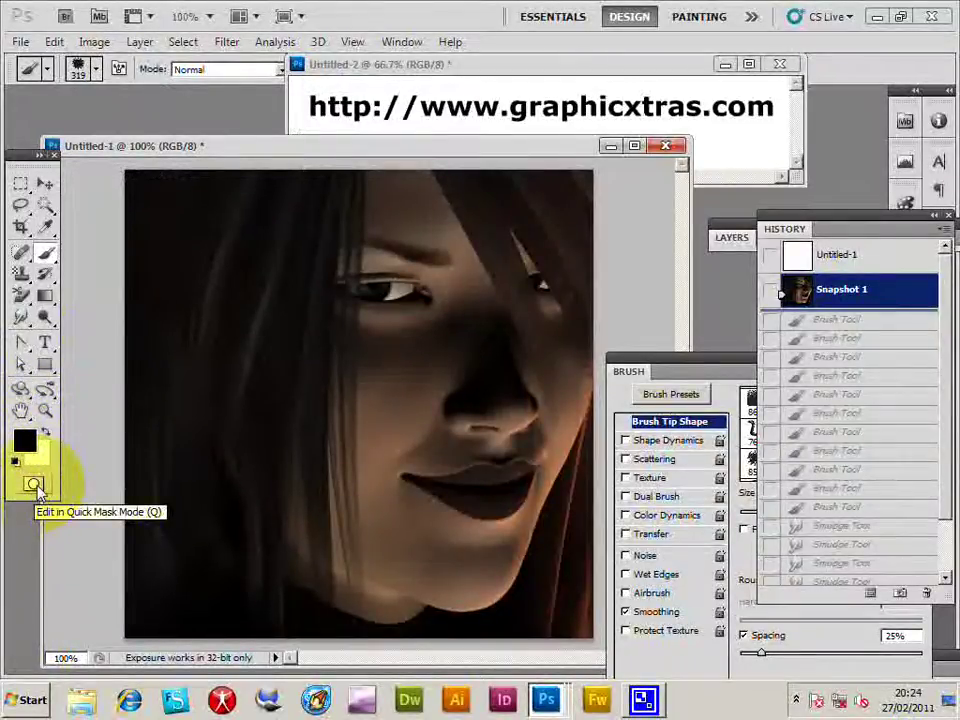
Step: In Quick Mask, stamp a large splatter over the face and load it via Select > Load Selection
{"action": "left_click", "coordinate": [34, 486]}
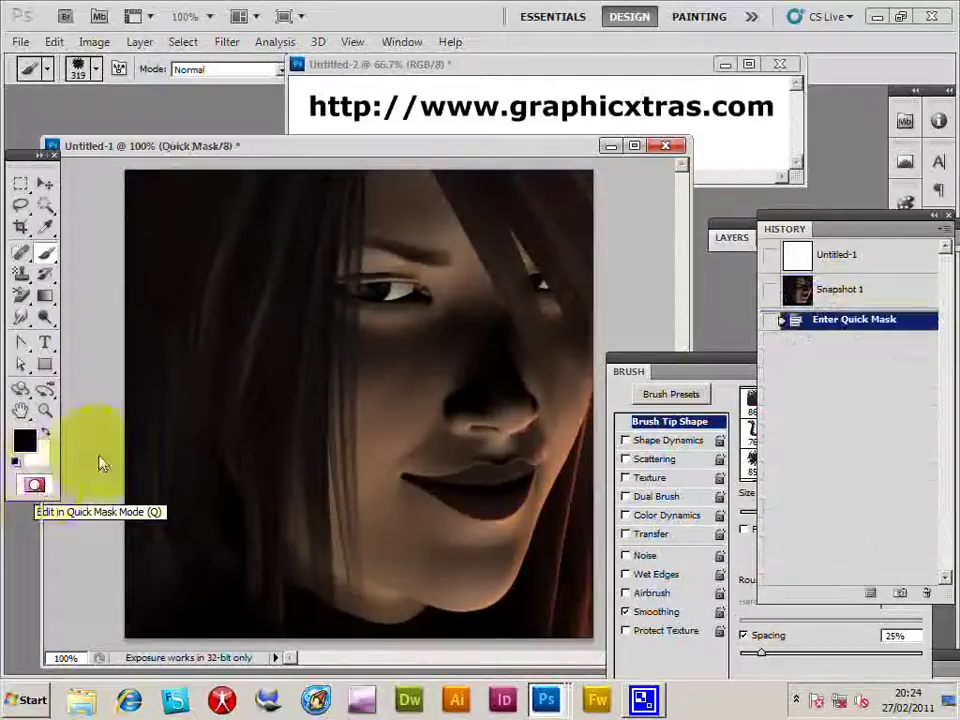
{"action": "left_click", "coordinate": [314, 228]}
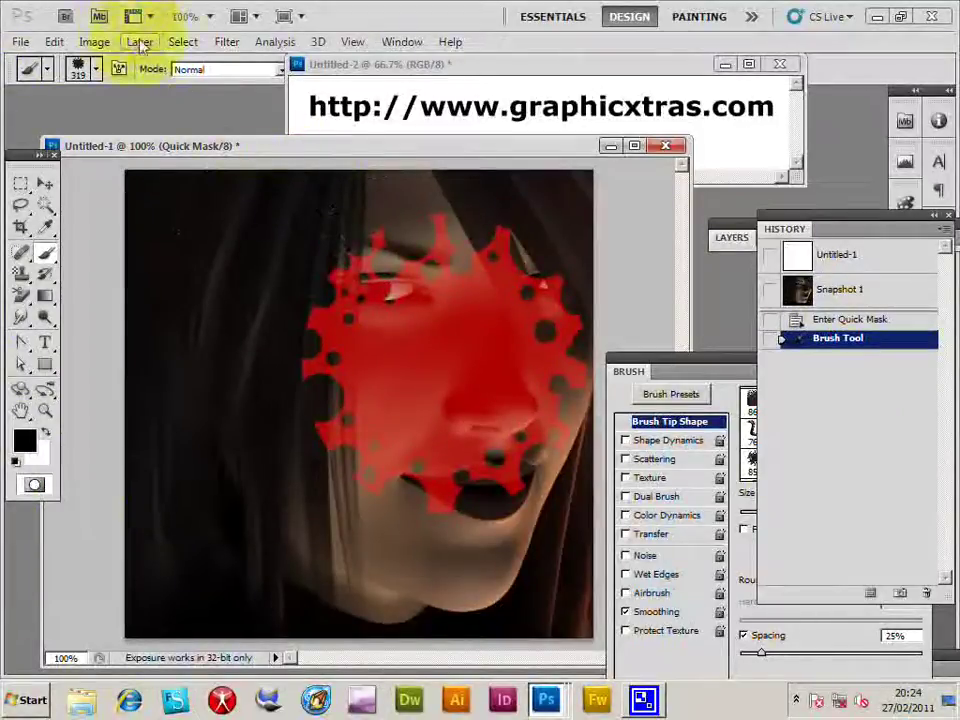
{"action": "left_click", "coordinate": [183, 42]}
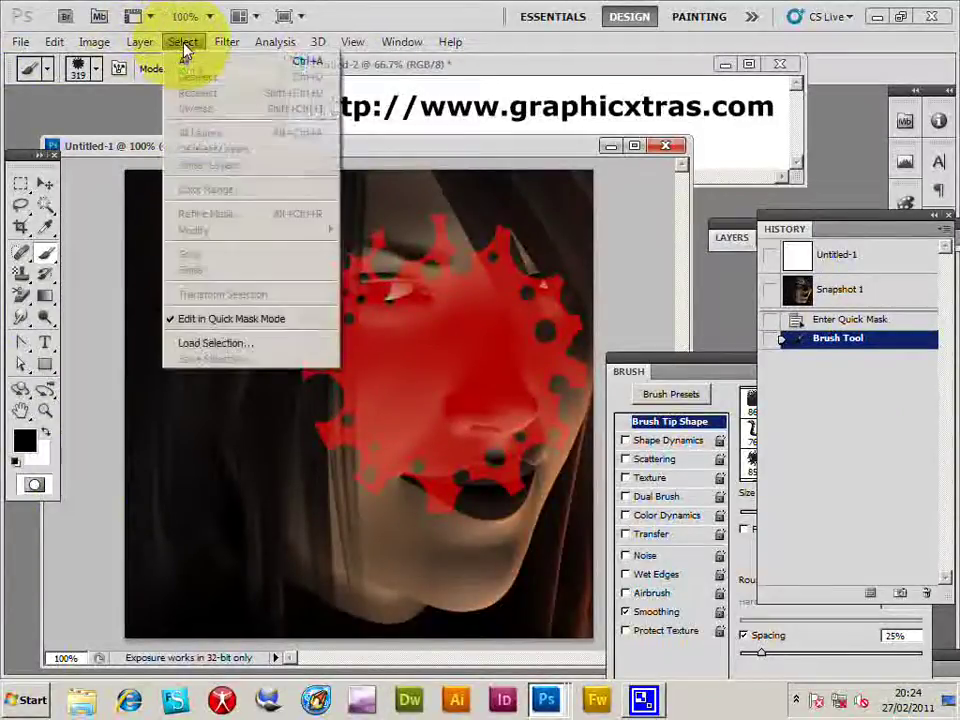
{"action": "left_click", "coordinate": [215, 343]}
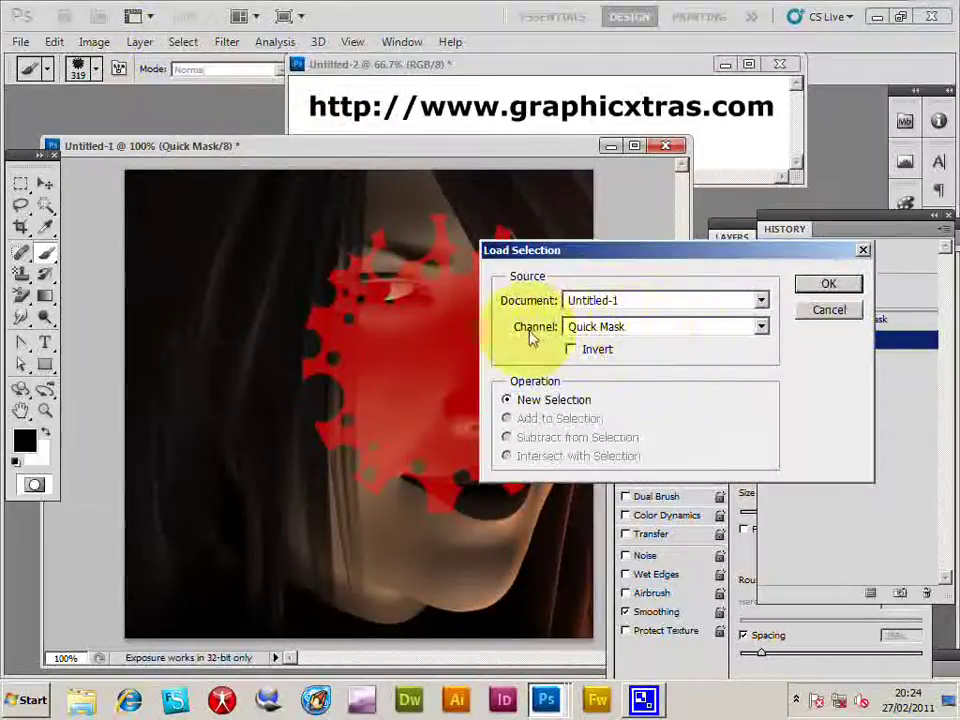
{"action": "left_click", "coordinate": [827, 286]}
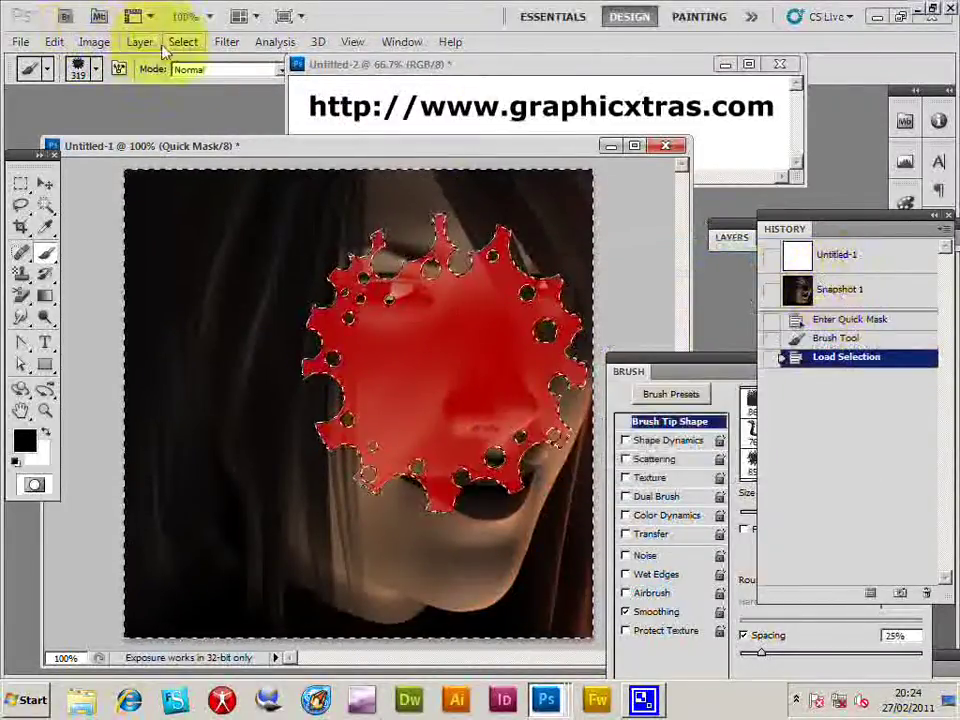
Step: Exit Quick Mask, fill the area around the face with white, then open the Edit menu to undo
{"action": "left_click", "coordinate": [33, 485]}
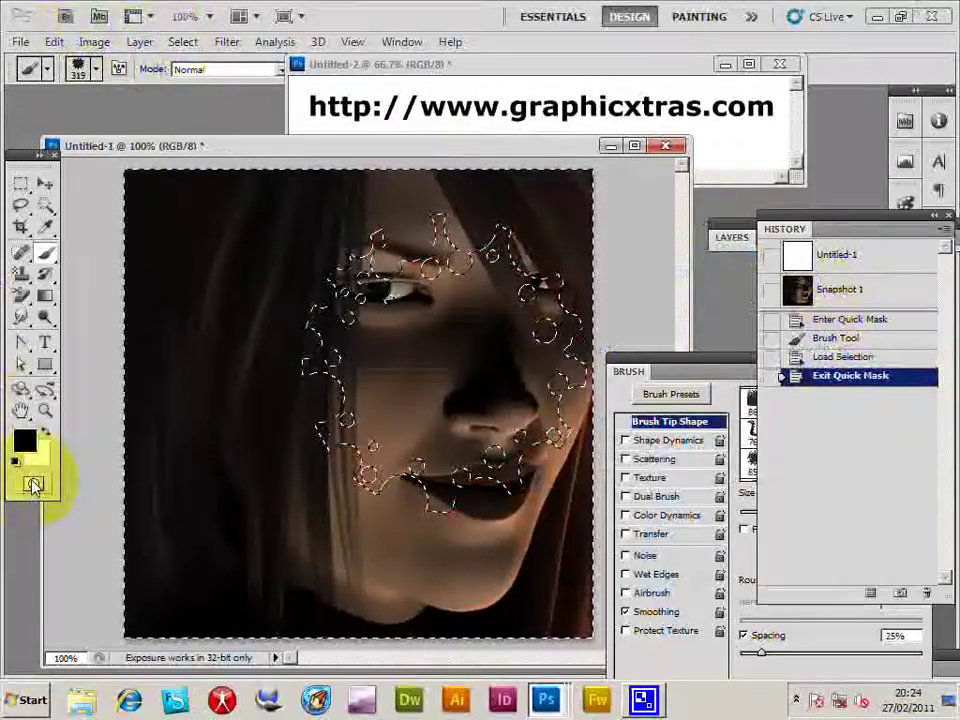
{"action": "left_click", "coordinate": [54, 41]}
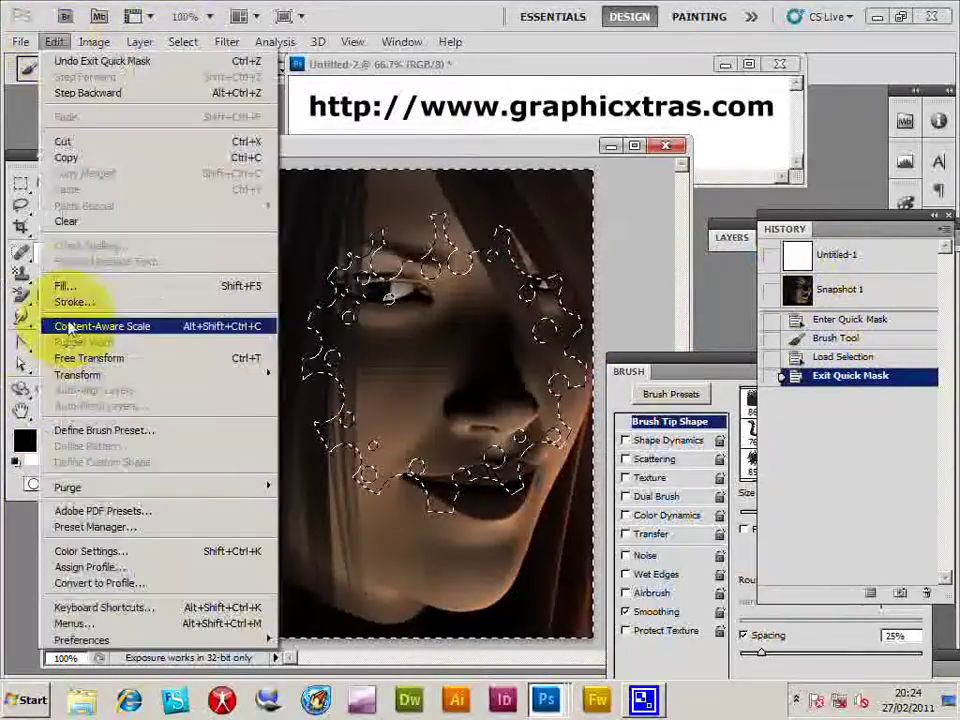
{"action": "left_click", "coordinate": [66, 287]}
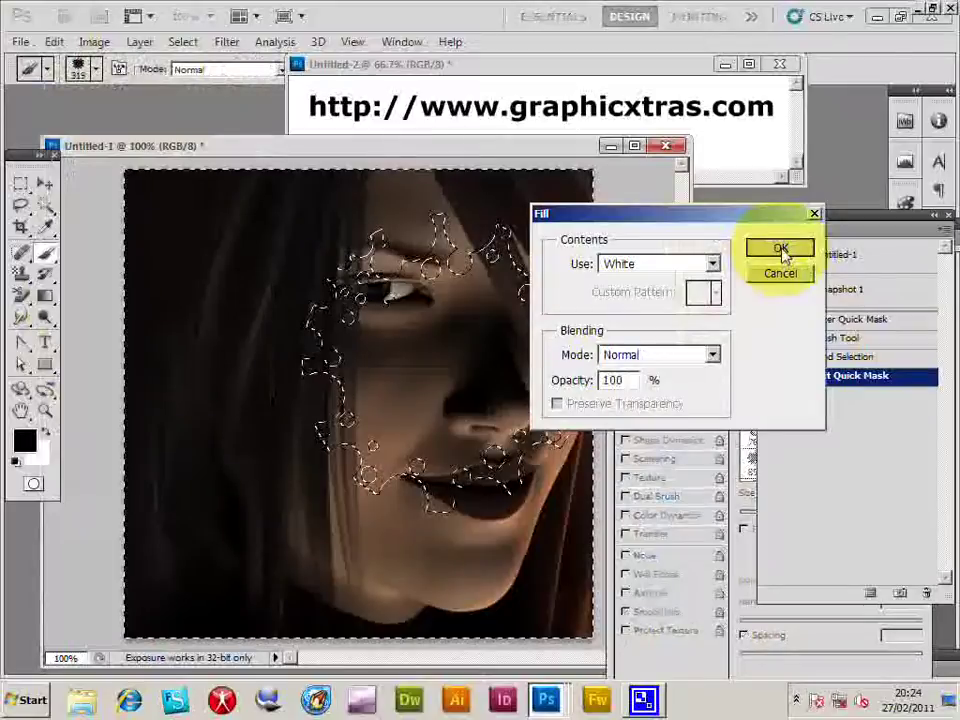
{"action": "left_click", "coordinate": [780, 250]}
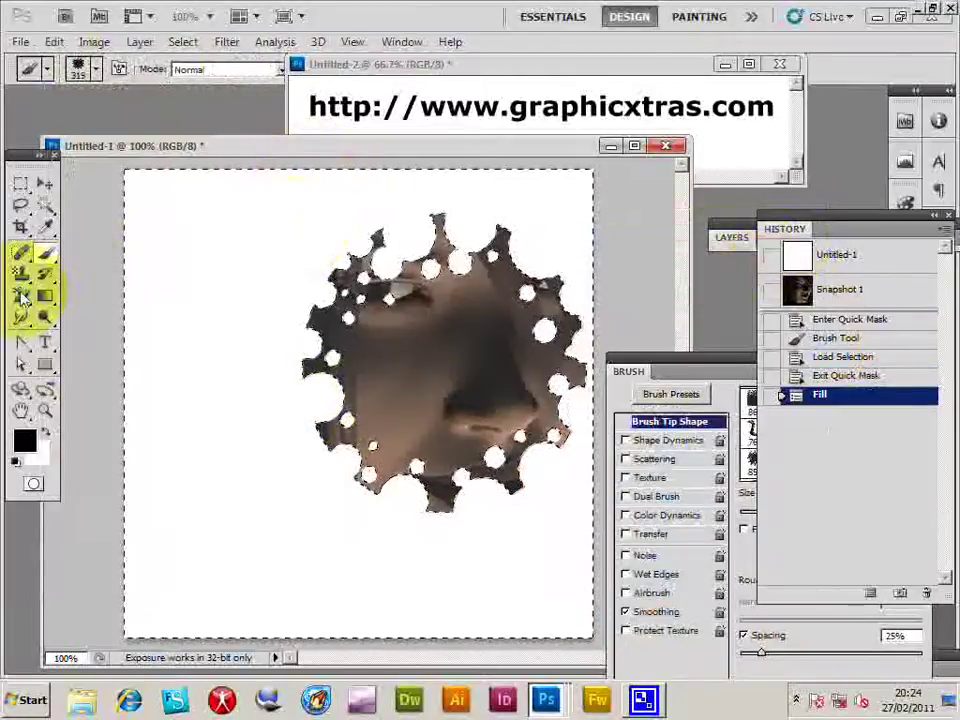
{"action": "left_click", "coordinate": [54, 44]}
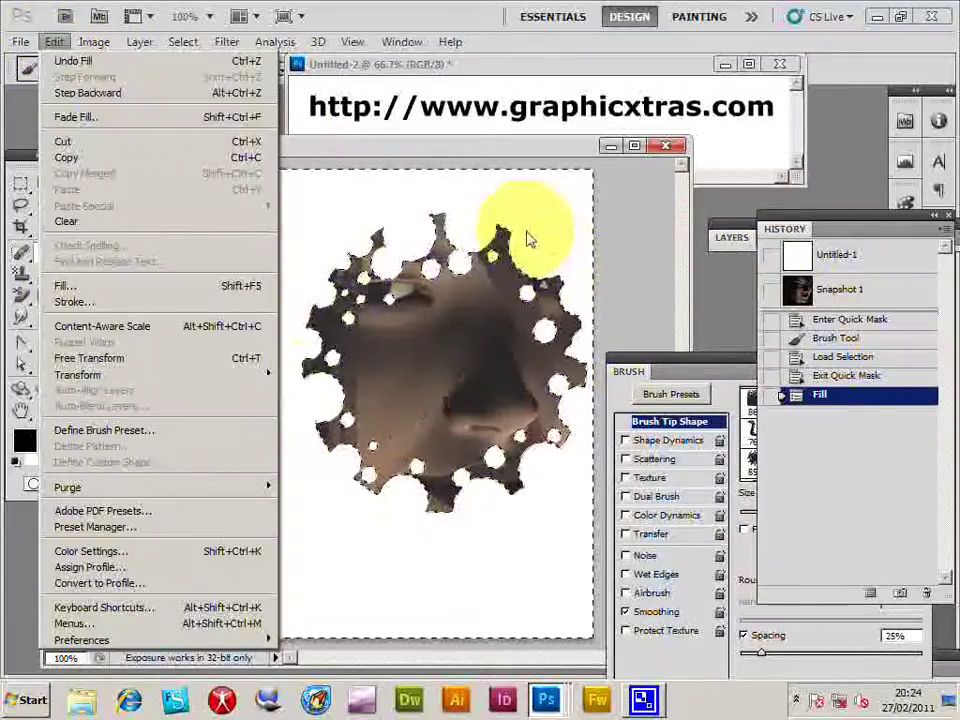
Step: Step back before the fill, invert and clear the selection, and fill the whole canvas white
{"action": "left_click", "coordinate": [837, 378]}
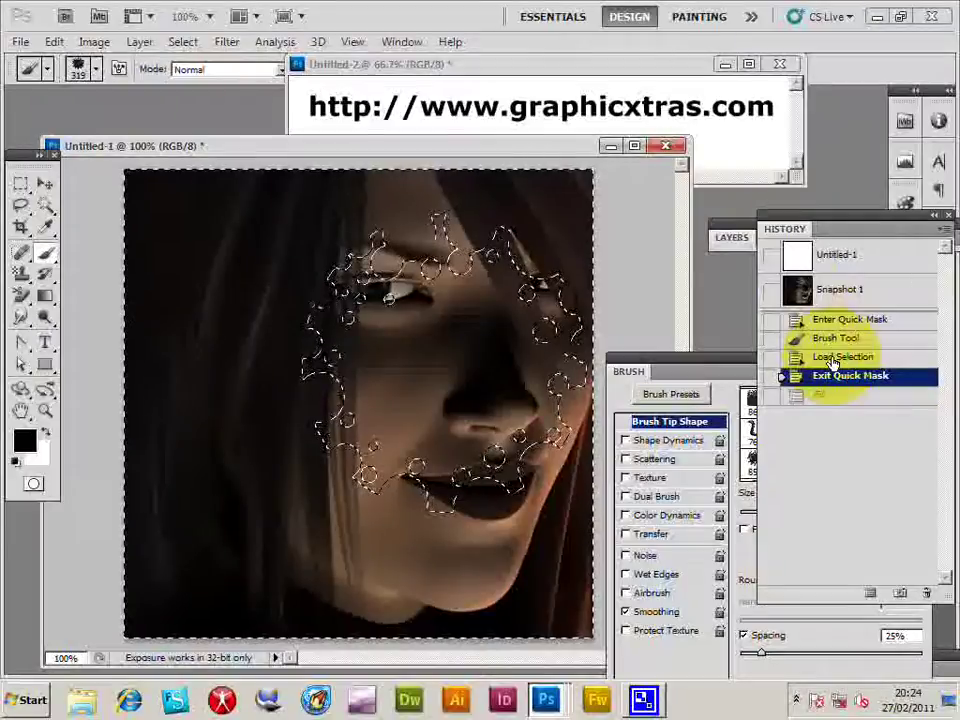
{"action": "left_click", "coordinate": [183, 42]}
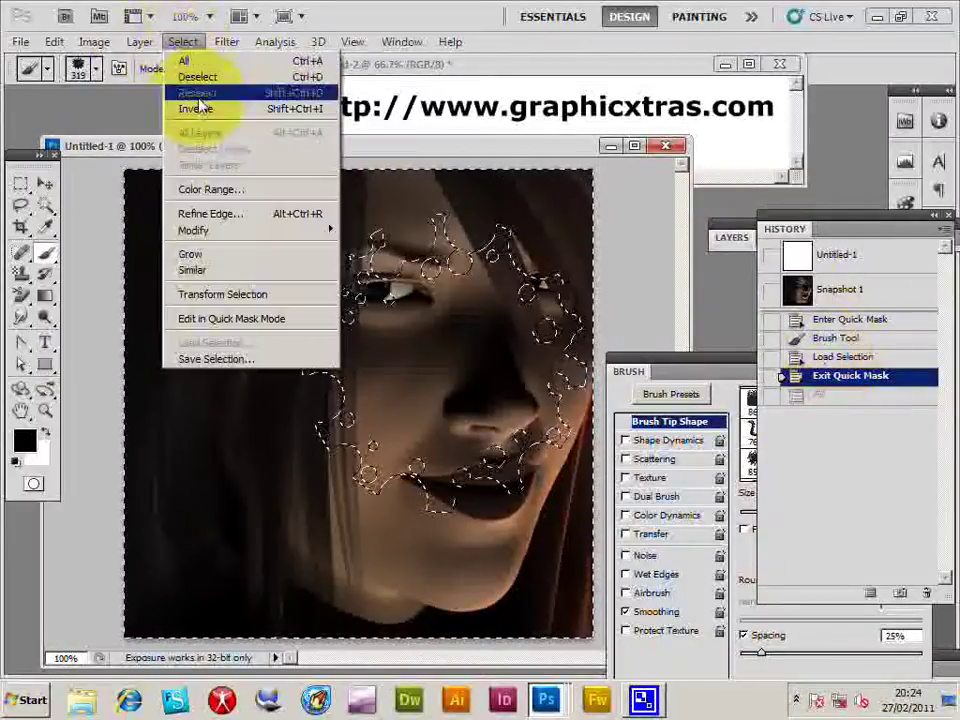
{"action": "left_click", "coordinate": [195, 108]}
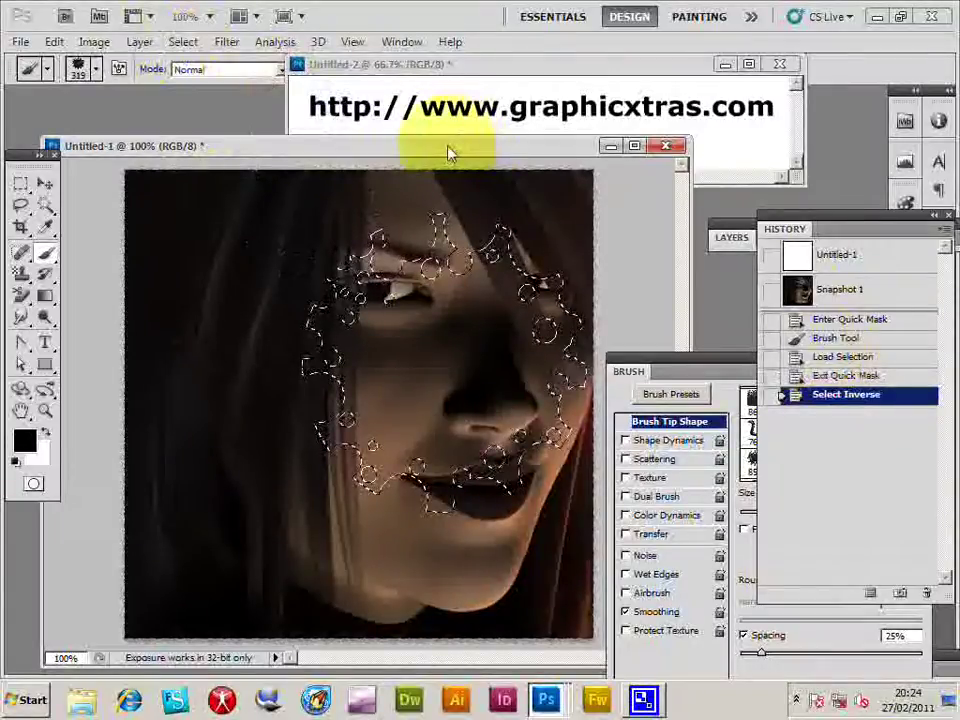
{"action": "key", "text": "ctrl+d"}
{"action": "left_click", "coordinate": [54, 42]}
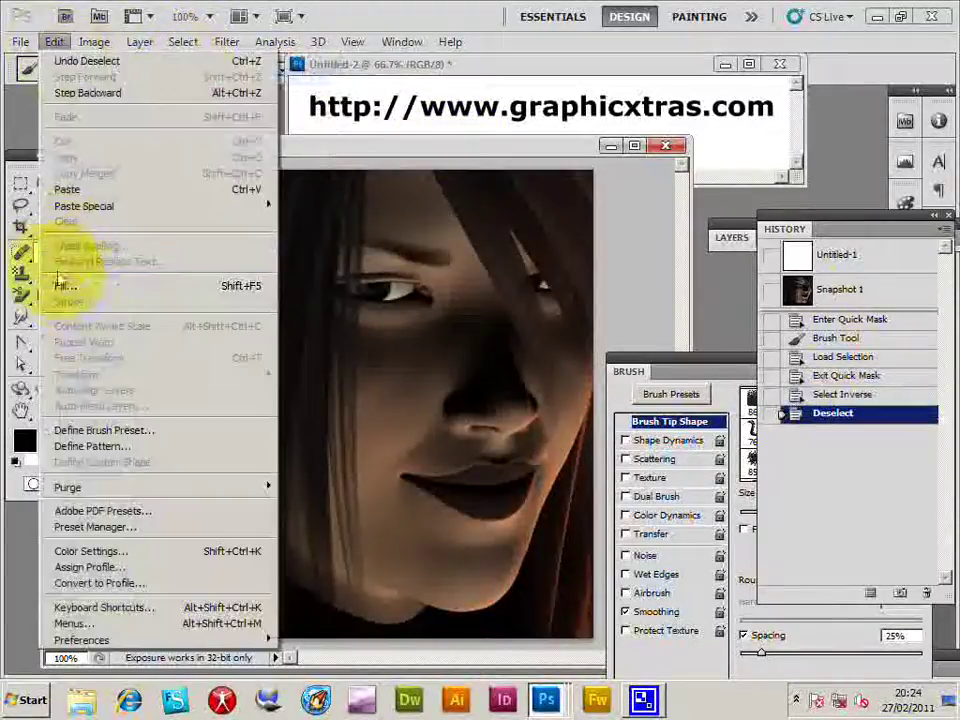
{"action": "left_click", "coordinate": [63, 285]}
{"action": "left_click", "coordinate": [772, 246]}
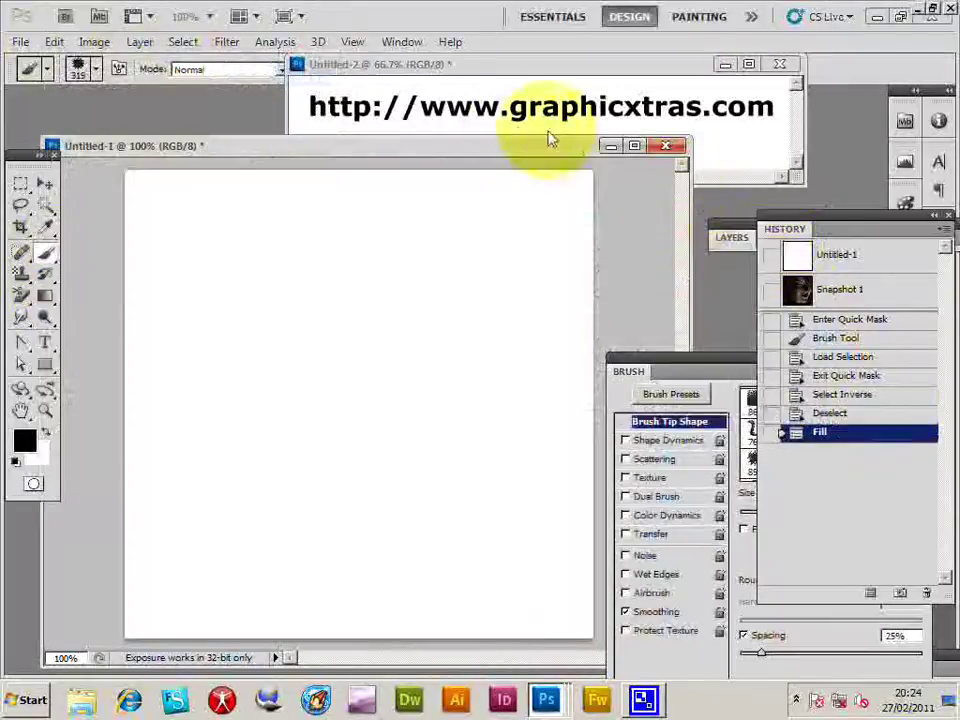
Step: Paste the splatter-edged face cutout and move it up and right toward the centre
{"action": "key", "text": "ctrl+v"}
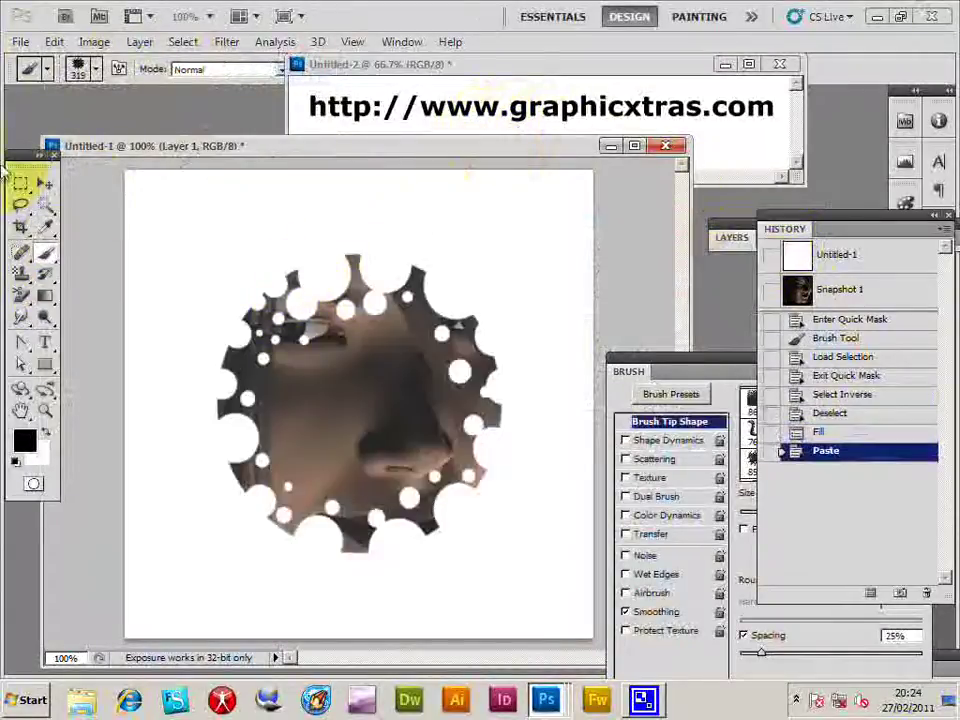
{"action": "left_click", "coordinate": [45, 184]}
{"action": "left_click_drag", "start_coordinate": [351, 392], "coordinate": [411, 370]}
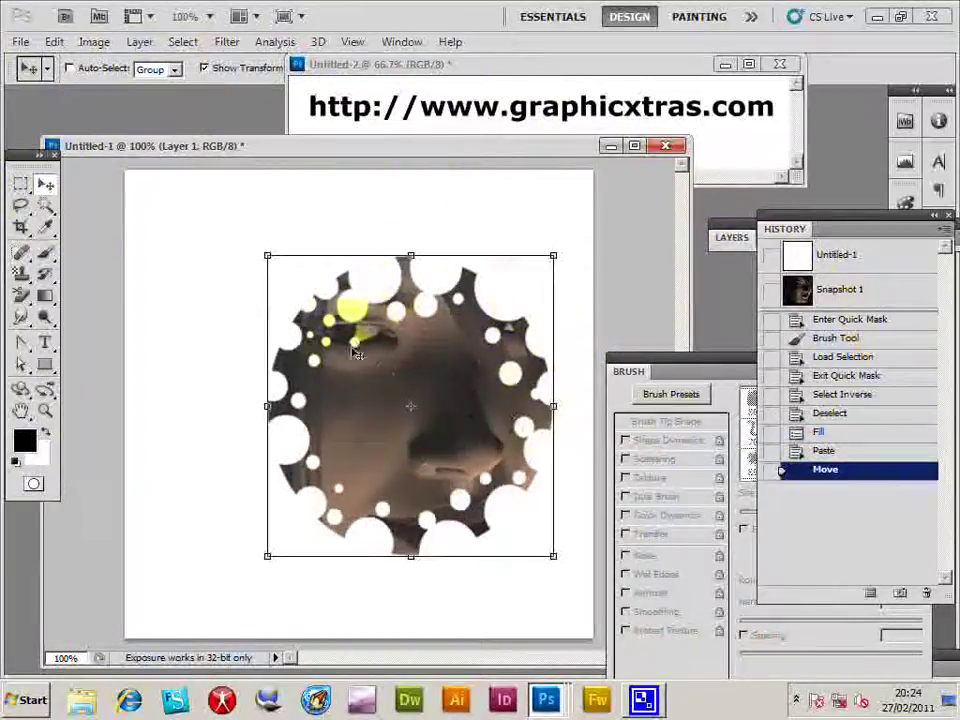
Step: Give Layer 1's face cutout a Stroke, Drop Shadow and Bevel and Emboss layer style
{"action": "left_click", "coordinate": [139, 41]}
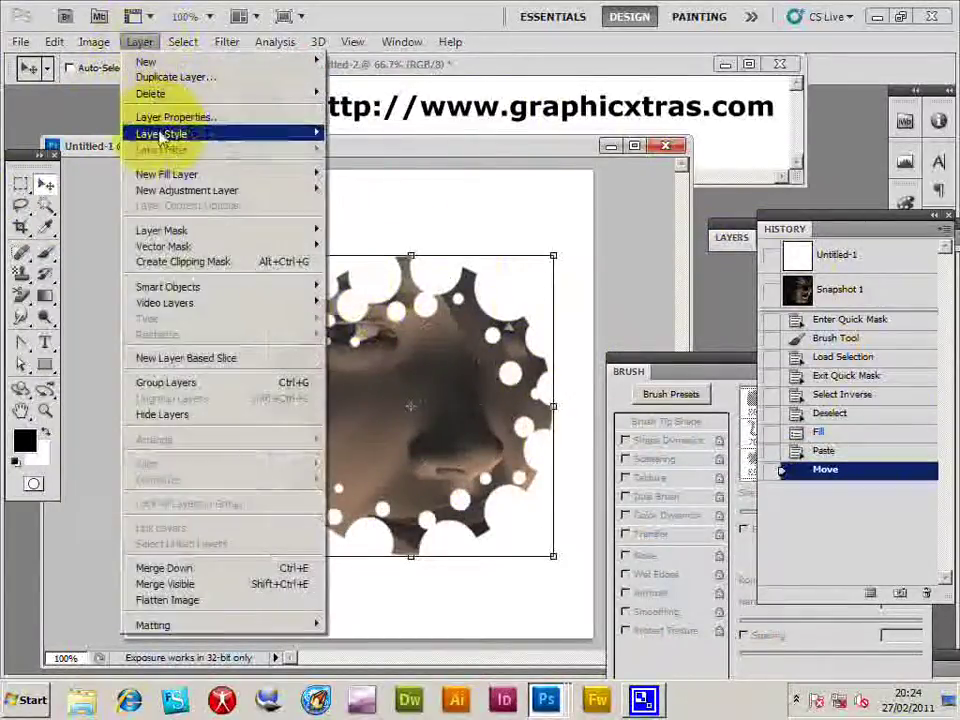
{"action": "mouse_move", "coordinate": [160, 134]}
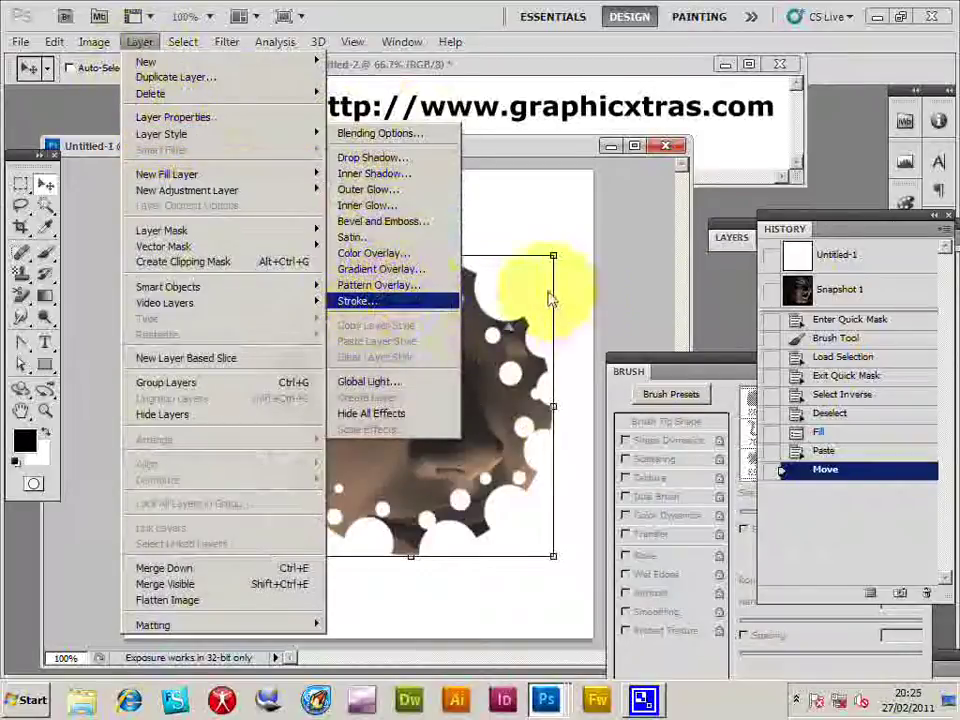
{"action": "key", "text": "Return"}
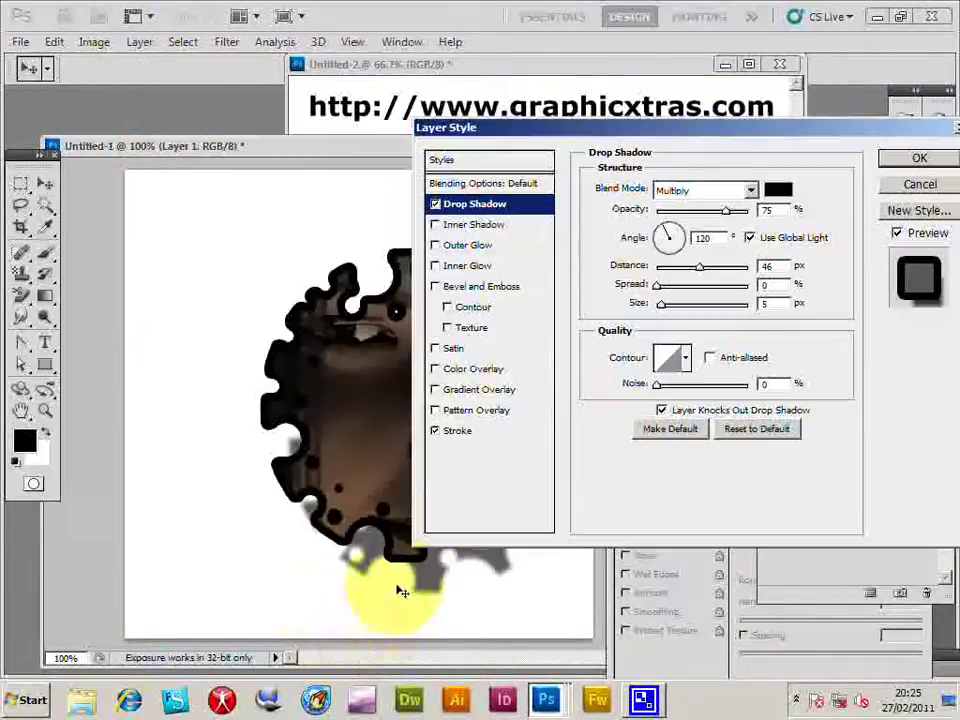
{"action": "left_click", "coordinate": [435, 286]}
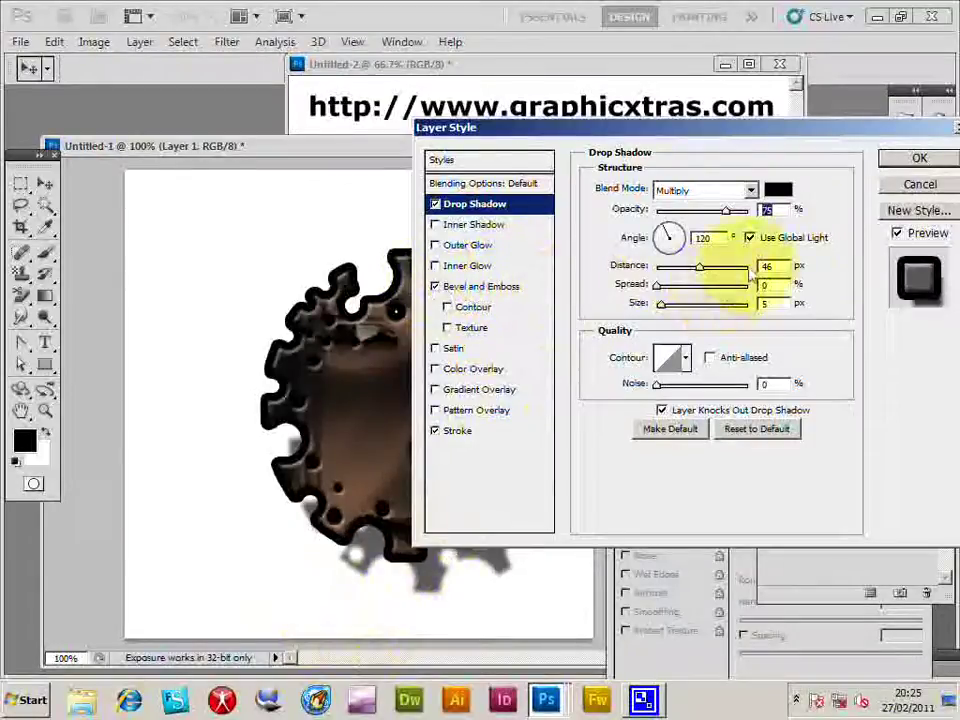
{"action": "left_click", "coordinate": [919, 158]}
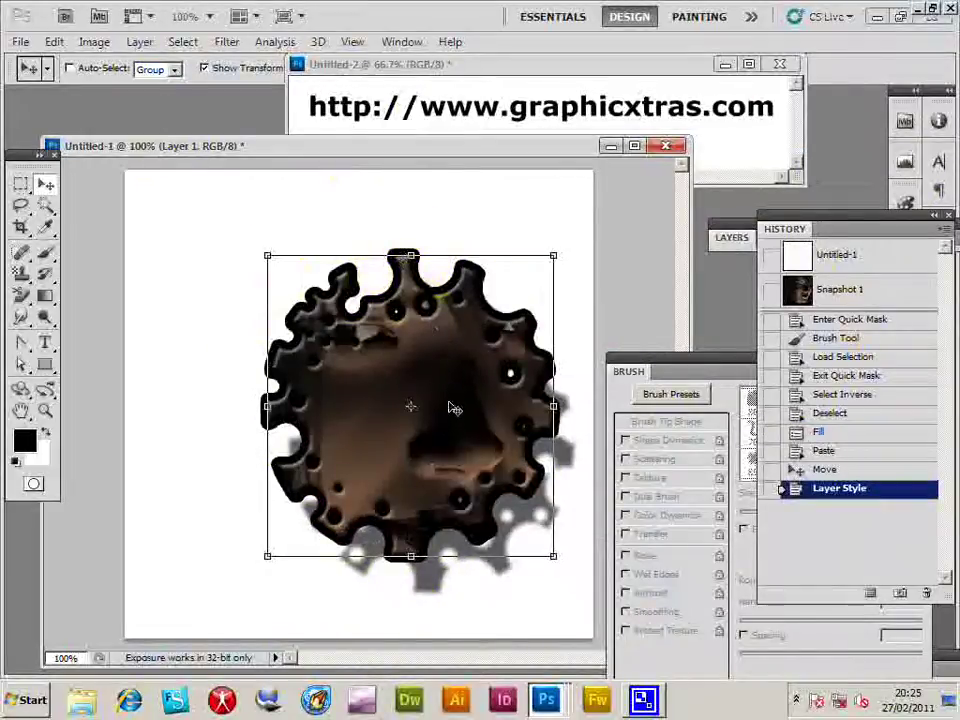
Step: Restore Snapshot 1's clean portrait, make it the history source, and select the History Brush Tool
{"action": "left_click", "coordinate": [836, 290]}
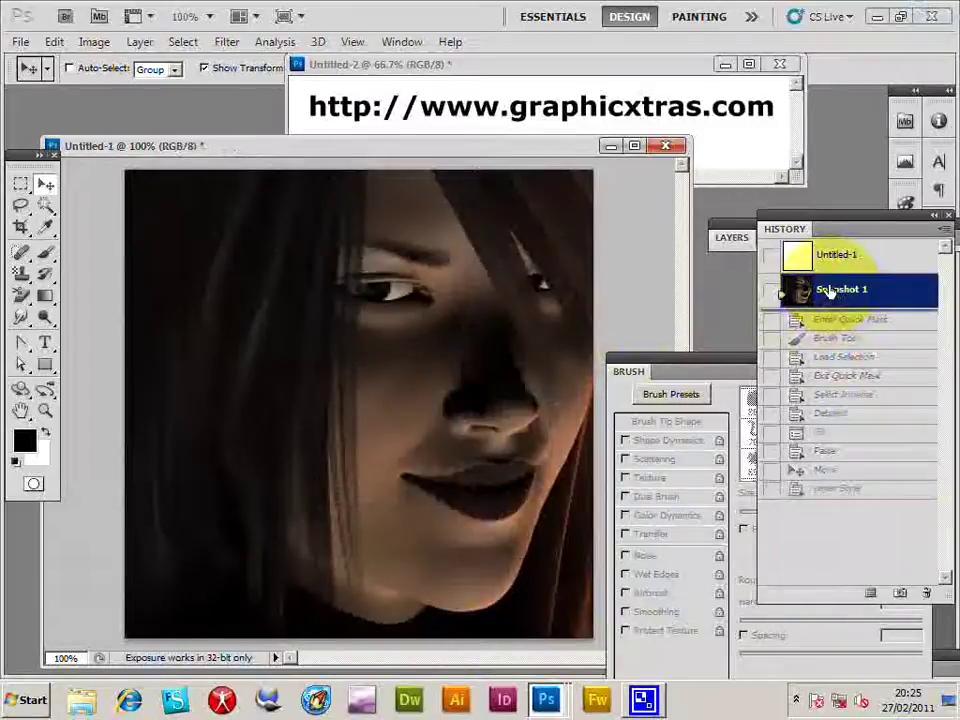
{"action": "left_click", "coordinate": [771, 292]}
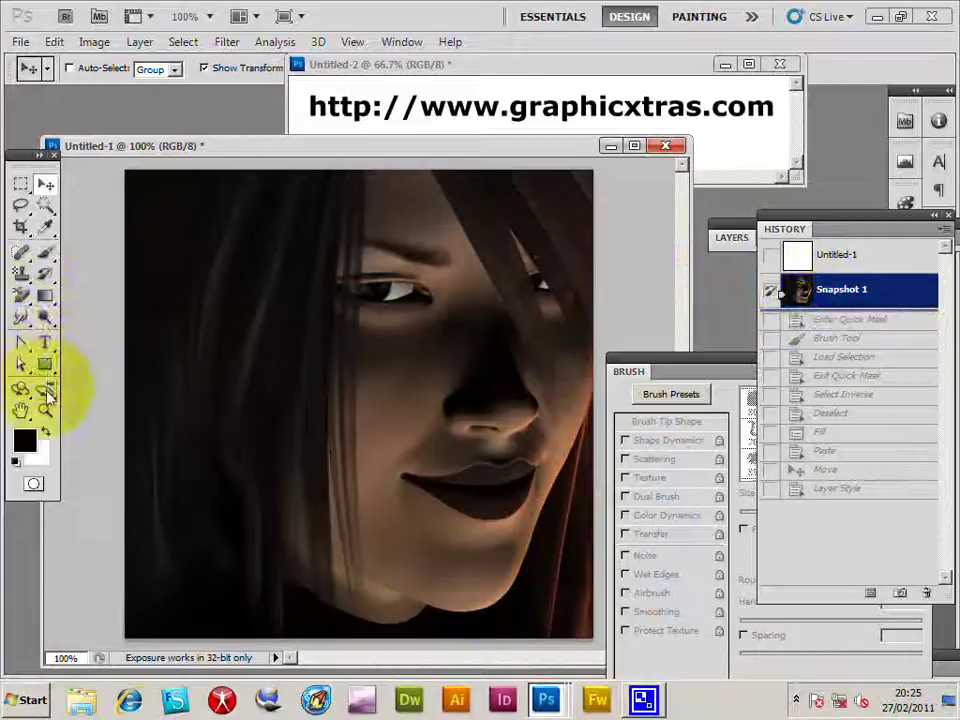
{"action": "left_click", "coordinate": [45, 272]}
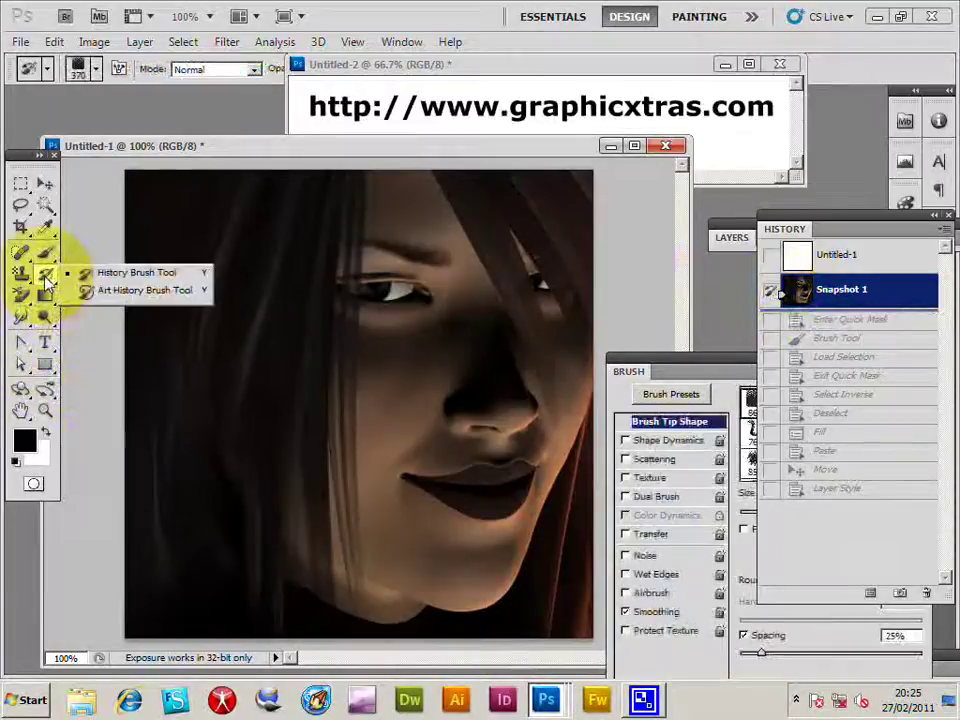
{"action": "left_click", "coordinate": [97, 272]}
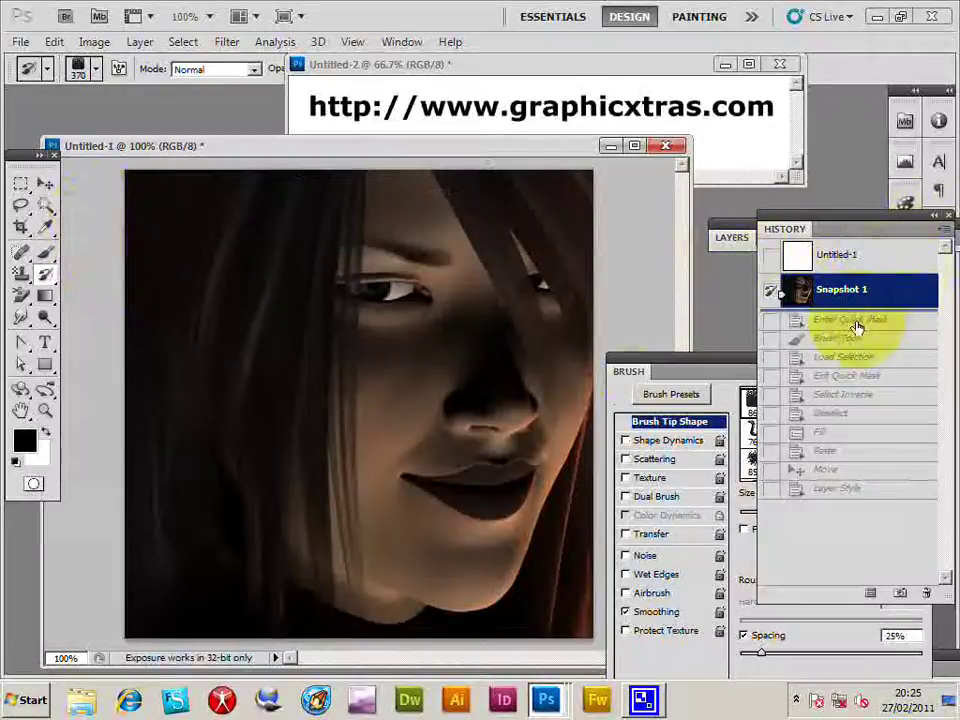
Step: Fill the canvas with white, then dab the face back in with the splatter History Brush
{"action": "left_click", "coordinate": [54, 41]}
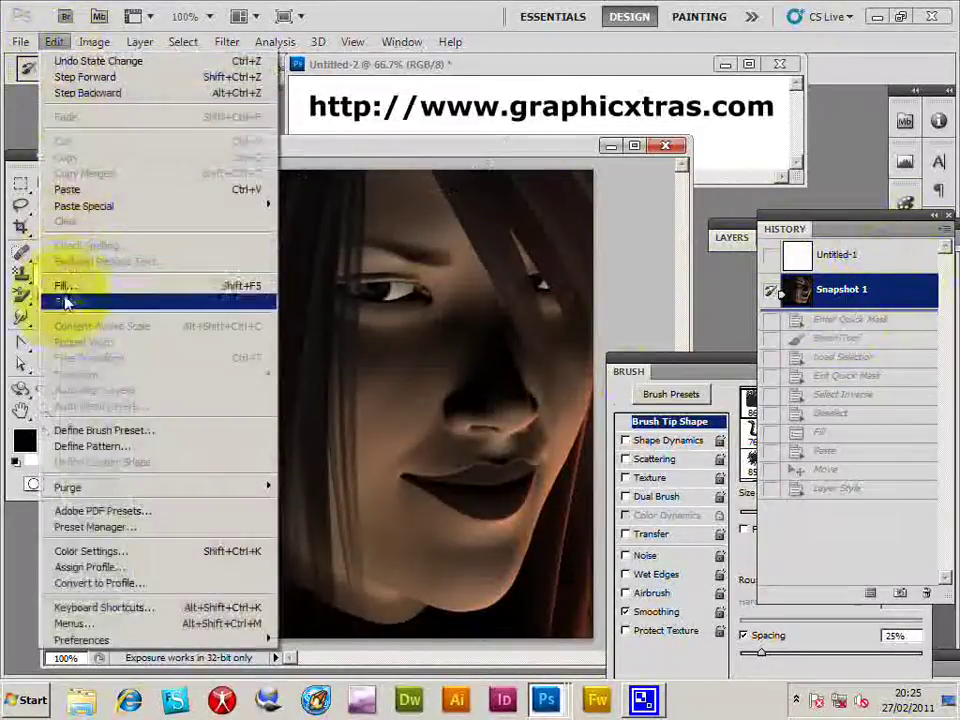
{"action": "left_click", "coordinate": [64, 287]}
{"action": "left_click", "coordinate": [776, 250]}
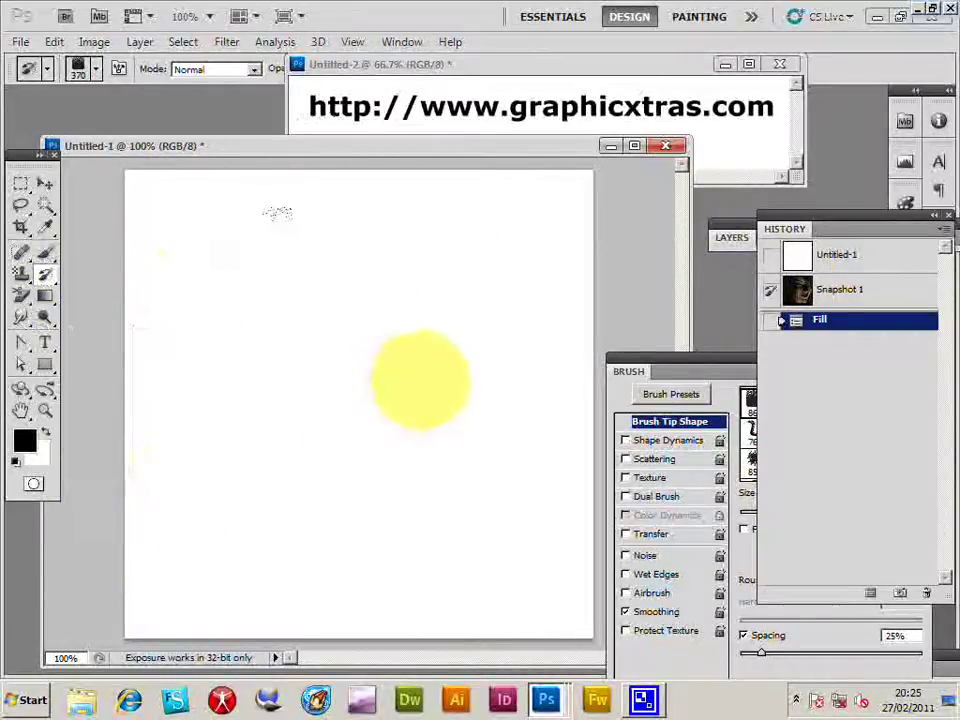
{"action": "left_click", "coordinate": [423, 388]}
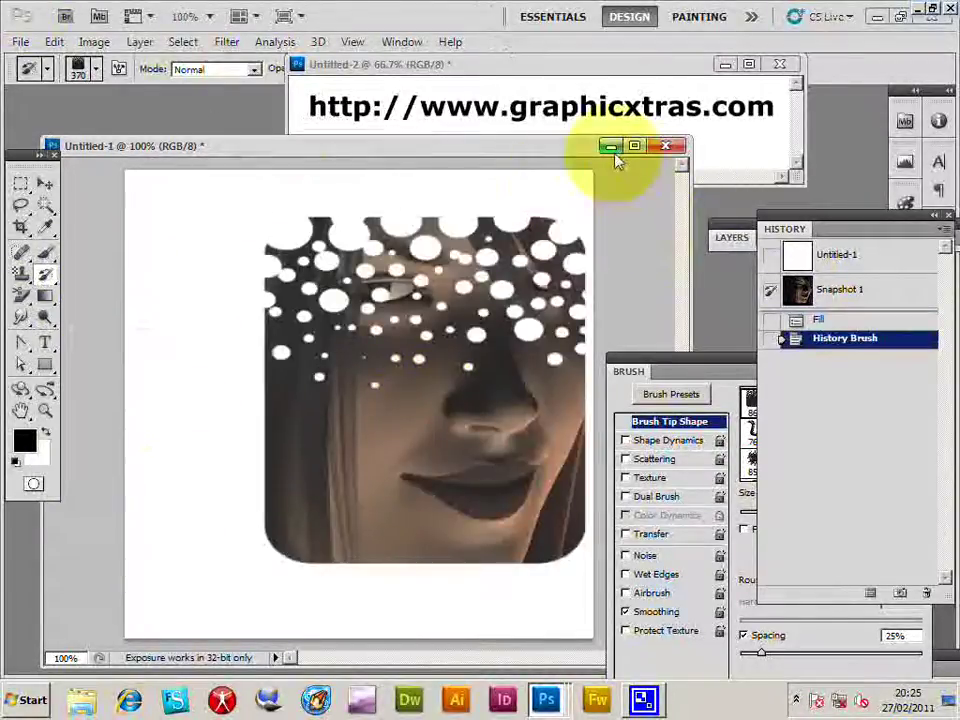